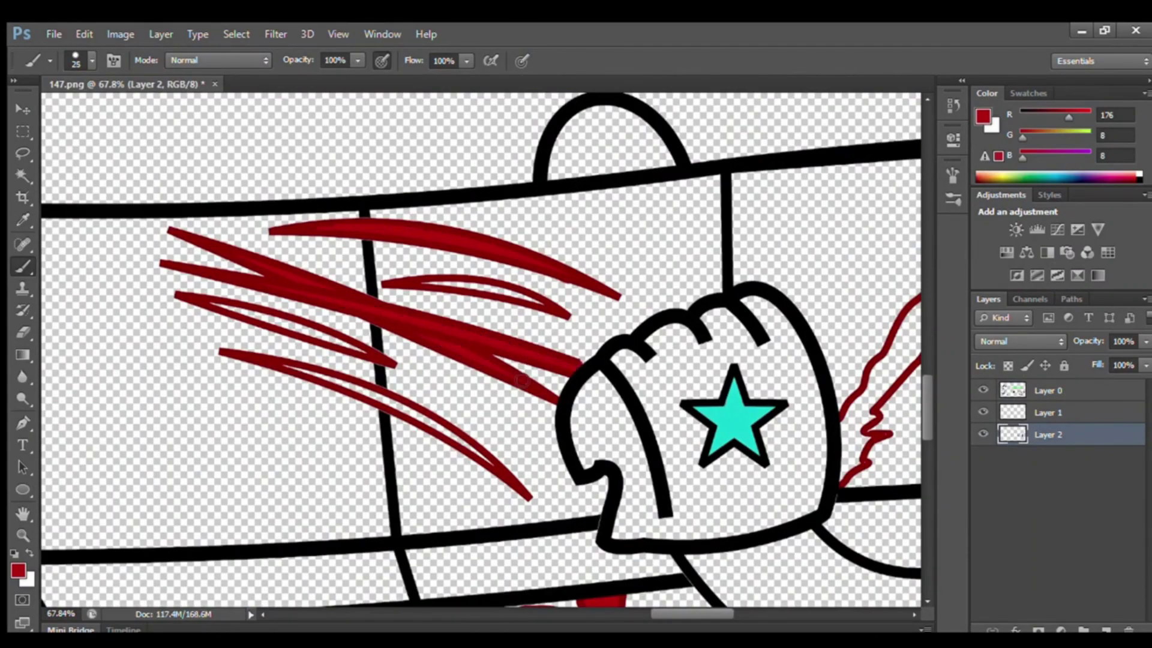
Step: Fill the hollow streaks beside the fist and the diagonal splash on its other side with dark red on Layer 2
left_click_drag(289, 328, 293, 358)
left_click_drag(360, 391, 489, 459)
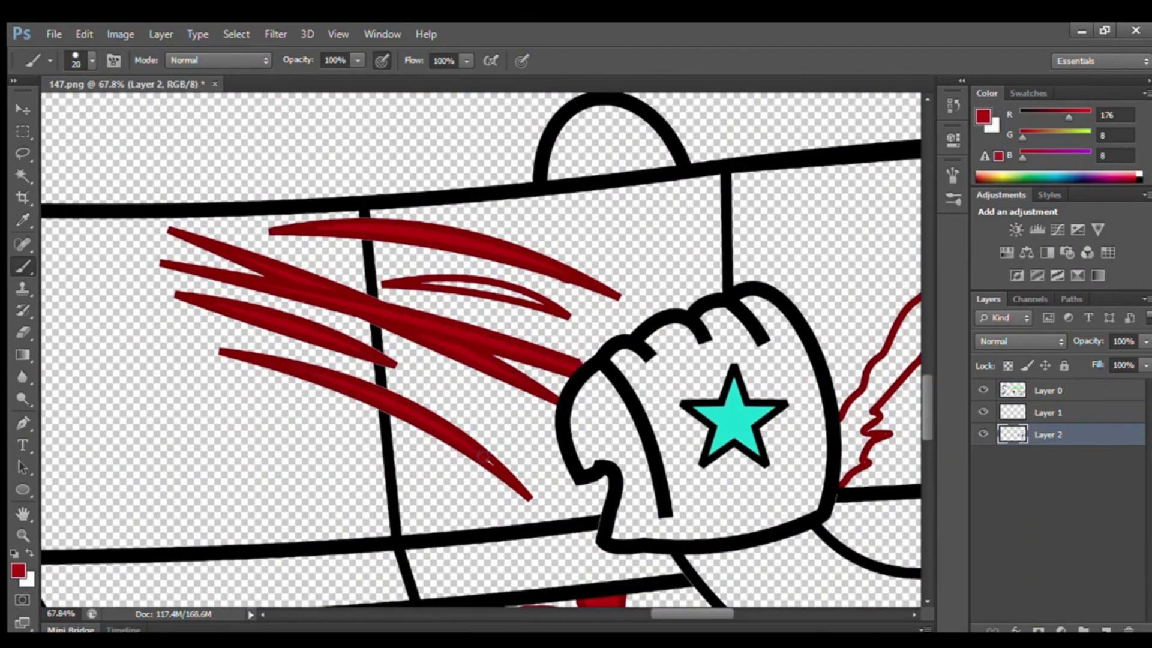
key("]")
scroll(425, 366, "down", 4)
left_click_drag(685, 613, 713, 613)
scroll(608, 339, "up", 2)
mouse_move(628, 234)
left_mouse_down()
mouse_move(563, 300)
mouse_move(487, 413)
left_mouse_up()
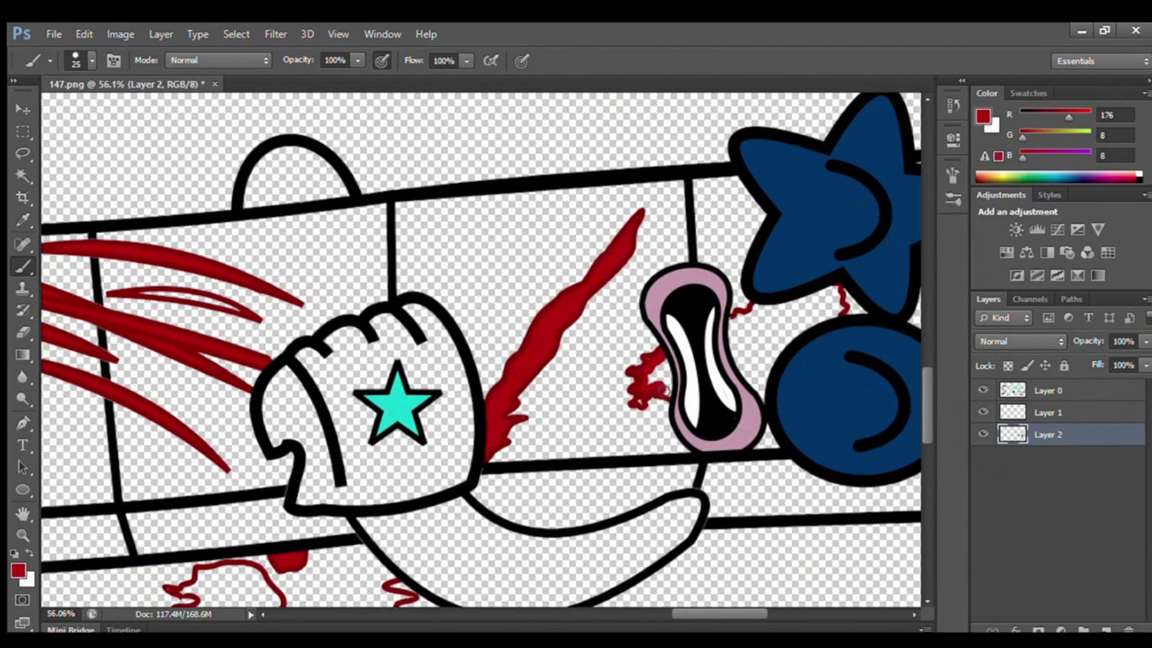
Step: Fill the splatter between the mouth and the blue eyes with dark red using a 40 px brush
mouse_move(733, 318)
left_mouse_down()
mouse_move(801, 302)
mouse_move(739, 351)
mouse_move(764, 399)
mouse_move(754, 352)
mouse_move(805, 320)
left_mouse_up()
key("]")
key("]")
key("]")
key("ctrl+z")
scroll(706, 327, "down", 9)
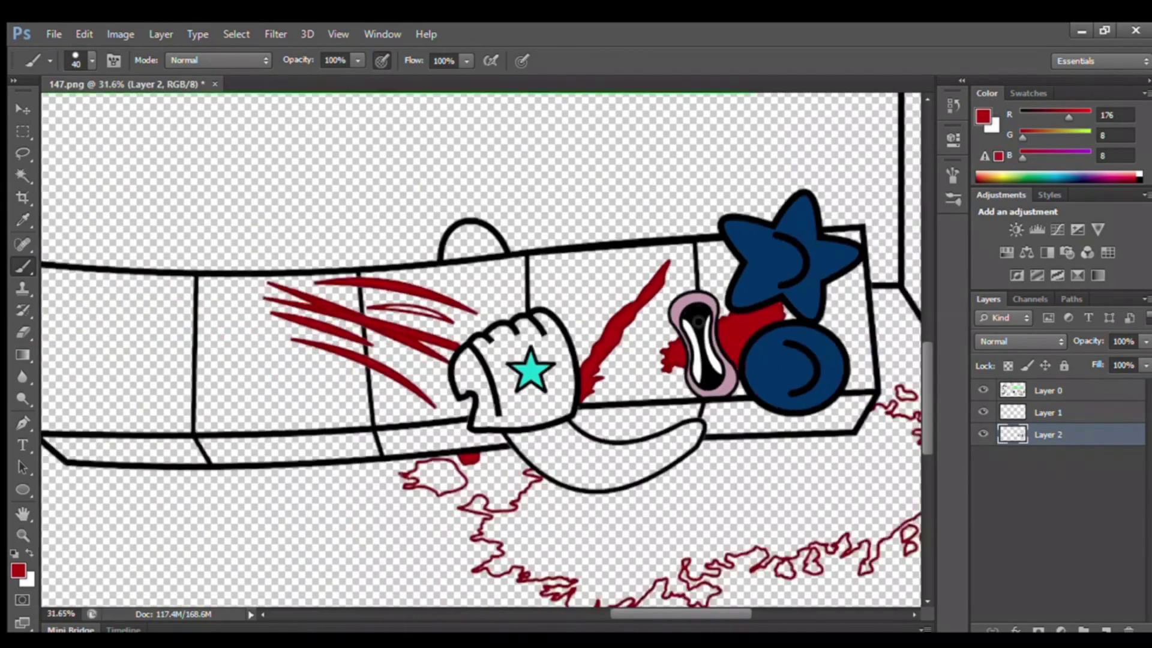
Step: Add a layer beneath Layer 2, sample the fist star's turquoise and paint along the lying body's upper edge on Layer 1
left_click(1106, 630, "ctrl")
left_click(23, 221)
left_click(1048, 413)
left_click(744, 296)
left_click(574, 359)
key("b")
scroll(243, 318, "up", 1)
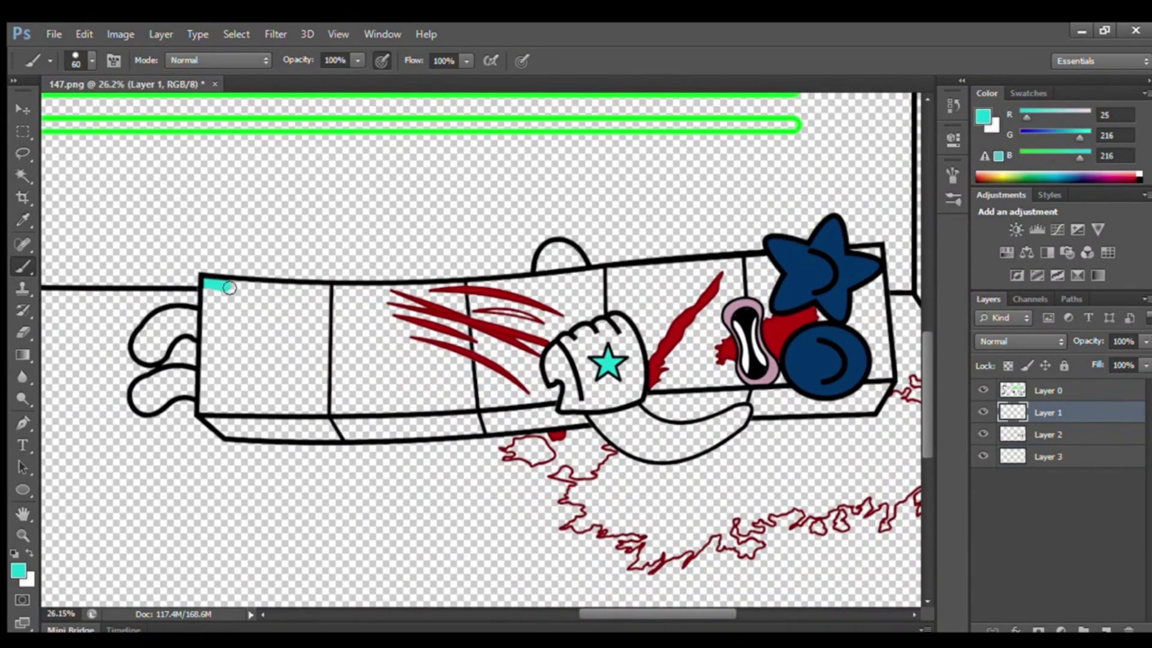
left_click_drag(229, 288, 421, 291)
Step: On Layer 3, paint a turquoise border along the remaining inner edges of the lying body's front face
left_click(1039, 454)
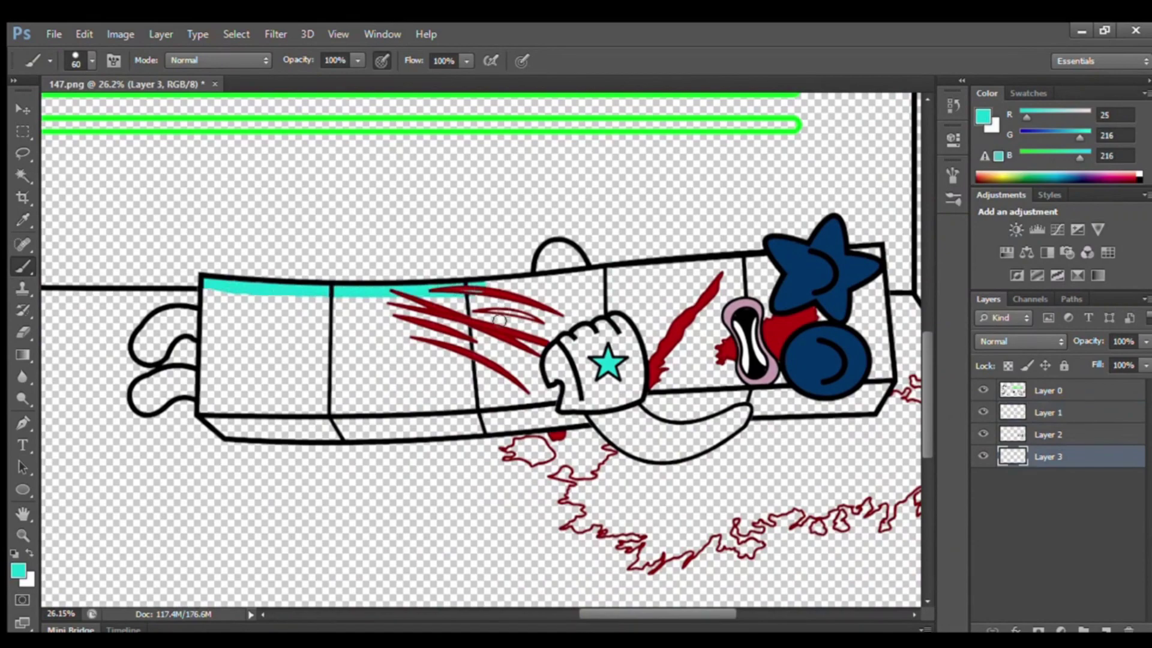
left_click_drag(493, 284, 686, 270)
mouse_move(850, 255)
left_mouse_down()
mouse_move(881, 330)
mouse_move(879, 377)
mouse_move(658, 381)
left_mouse_up()
left_click_drag(553, 393, 399, 406)
left_click_drag(323, 407, 204, 407)
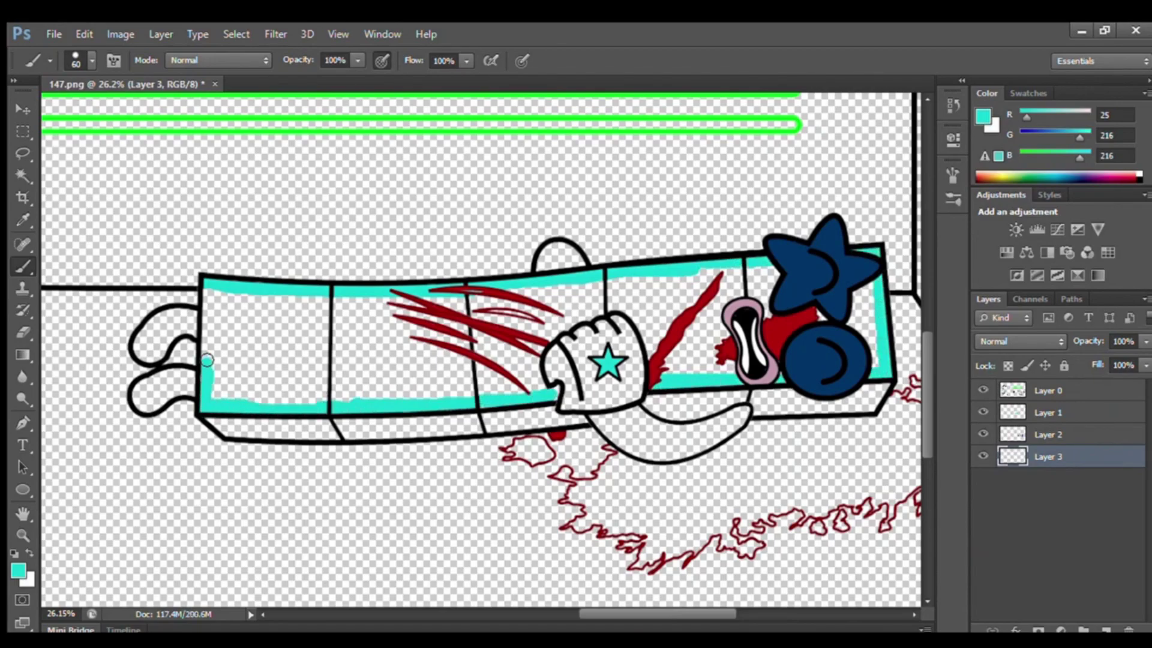
left_click_drag(207, 360, 209, 294)
Step: On Layer 1, touch up the streaks beside the fist with the sampled dark red and a 25 px brush
left_click(1048, 412)
left_click(506, 329, "alt")
scroll(506, 314, "up", 3)
key("bracketleft")
key("bracketleft")
key("bracketleft")
key("bracketleft")
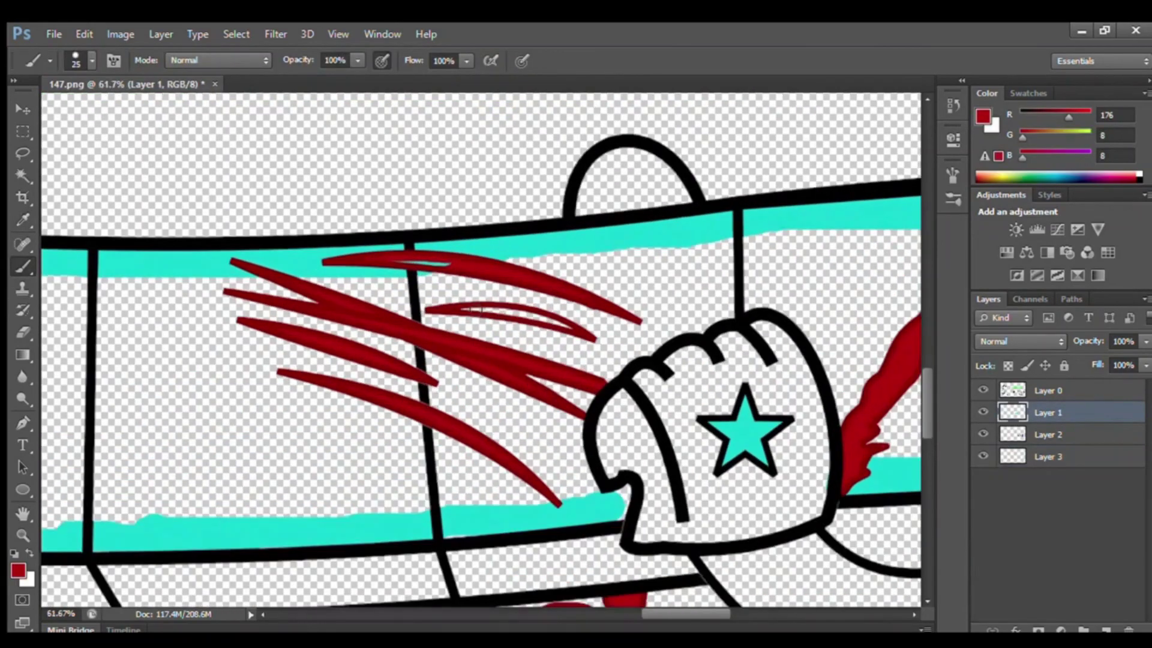
scroll(435, 277, "down", 10)
Step: Sample the turquoise again and fill the rest of the lying body's front face on Layer 3, using a 100 px brush for large areas
left_click(22, 220)
left_click(192, 313)
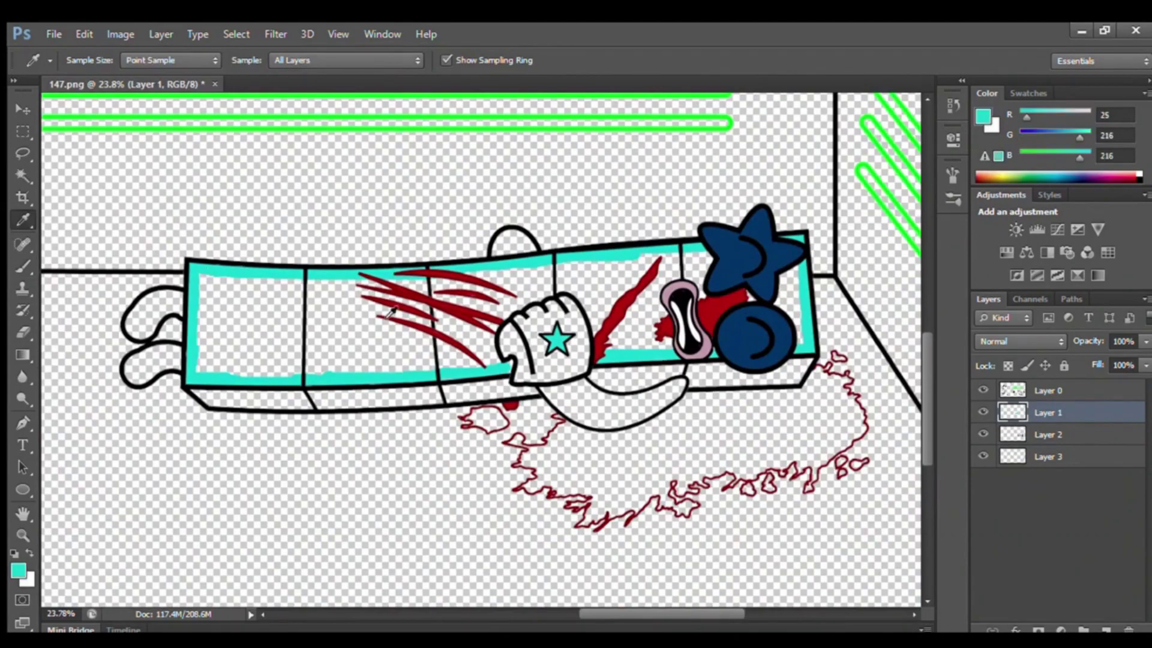
left_click(1048, 456)
left_click(23, 266)
scroll(507, 353, "up", 3)
mouse_move(502, 365)
left_mouse_down()
mouse_move(505, 293)
mouse_move(559, 264)
mouse_move(605, 271)
mouse_move(627, 330)
left_mouse_up()
scroll(630, 324, "down", 1)
key("bracketright")
key("bracketright")
key("bracketright")
key("bracketright")
key("bracketright")
key("bracketright")
mouse_move(159, 252)
left_mouse_down()
mouse_move(174, 347)
mouse_move(169, 249)
mouse_move(259, 265)
mouse_move(301, 288)
mouse_move(330, 267)
mouse_move(384, 294)
mouse_move(414, 264)
mouse_move(474, 324)
mouse_move(493, 279)
mouse_move(714, 252)
mouse_move(738, 324)
mouse_move(870, 245)
mouse_move(873, 330)
left_mouse_up()
Step: Add Layer 4 at the bottom of the stack, choose a slate blue and paint the fist
key("ctrl+shift+alt+n")
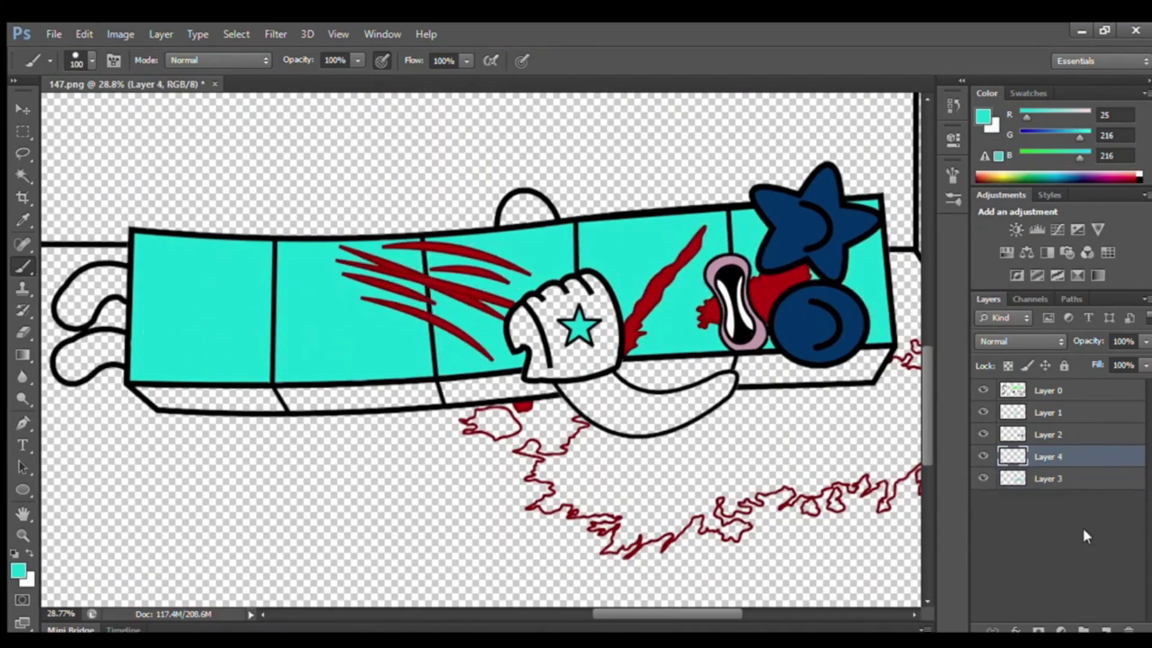
key("i")
left_click(1028, 93)
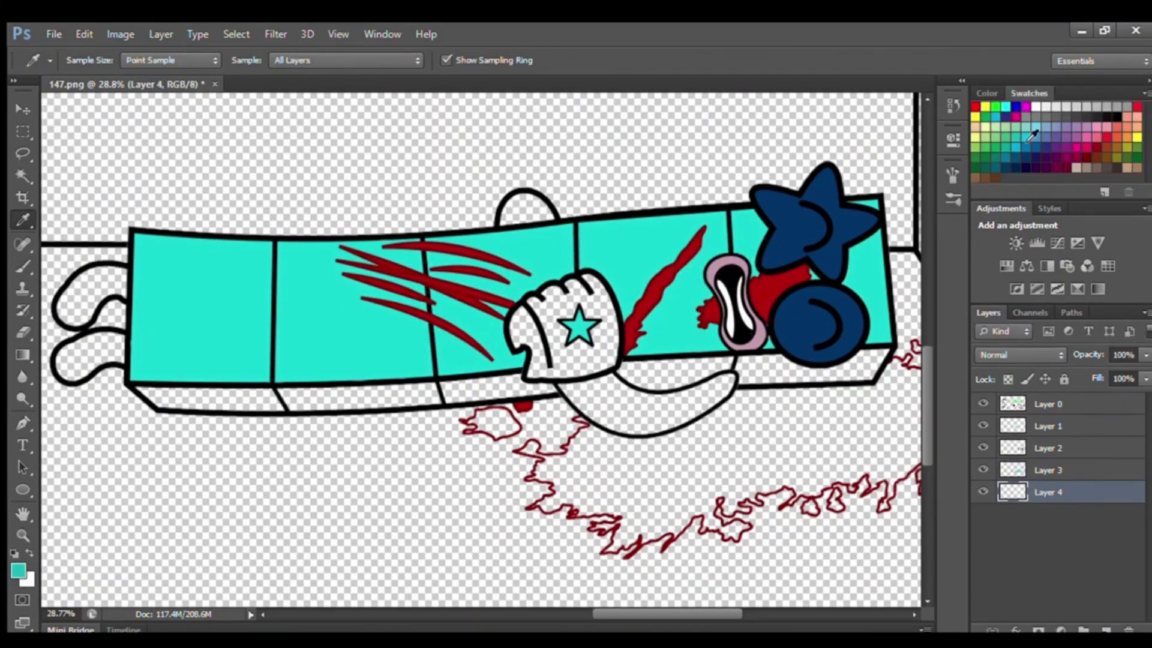
left_click(987, 93)
key("b")
mouse_move(543, 348)
left_mouse_down()
mouse_move(519, 329)
mouse_move(531, 306)
mouse_move(594, 288)
mouse_move(612, 328)
mouse_move(579, 369)
mouse_move(533, 373)
mouse_move(570, 372)
mouse_move(535, 342)
mouse_move(568, 307)
mouse_move(608, 351)
left_mouse_up()
Step: Paint the rounded shape above the body, both feet and the curved arm slate blue
left_click_drag(516, 204, 542, 219)
mouse_move(123, 293)
left_mouse_down()
mouse_move(65, 310)
mouse_move(118, 289)
mouse_move(81, 303)
left_mouse_up()
mouse_move(123, 342)
left_mouse_down()
mouse_move(66, 367)
mouse_move(120, 354)
left_mouse_up()
key("bracketleft")
mouse_move(569, 387)
left_mouse_down()
mouse_move(611, 423)
mouse_move(683, 418)
mouse_move(728, 382)
mouse_move(612, 381)
left_mouse_up()
mouse_move(646, 424)
left_mouse_down()
mouse_move(575, 390)
mouse_move(653, 412)
mouse_move(617, 407)
mouse_move(657, 402)
left_mouse_up()
Step: Add Layer 5 beneath the others and paint the body's narrow side face turquoise (31, 185, 185) with a 175 px brush
key("ctrl+shift+alt+n")
left_click(534, 233, "alt")
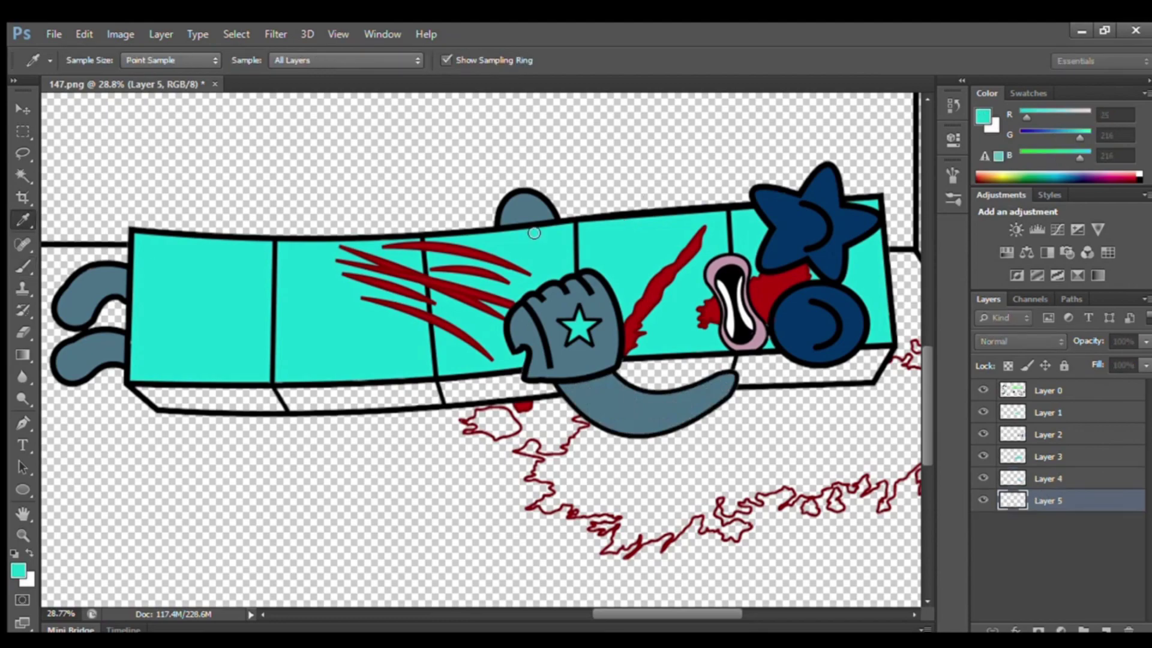
key("bracketright")
key("bracketright")
key("bracketright")
key("bracketright")
key("bracketright")
key("bracketright")
key("bracketright")
left_click_drag(859, 373, 179, 398)
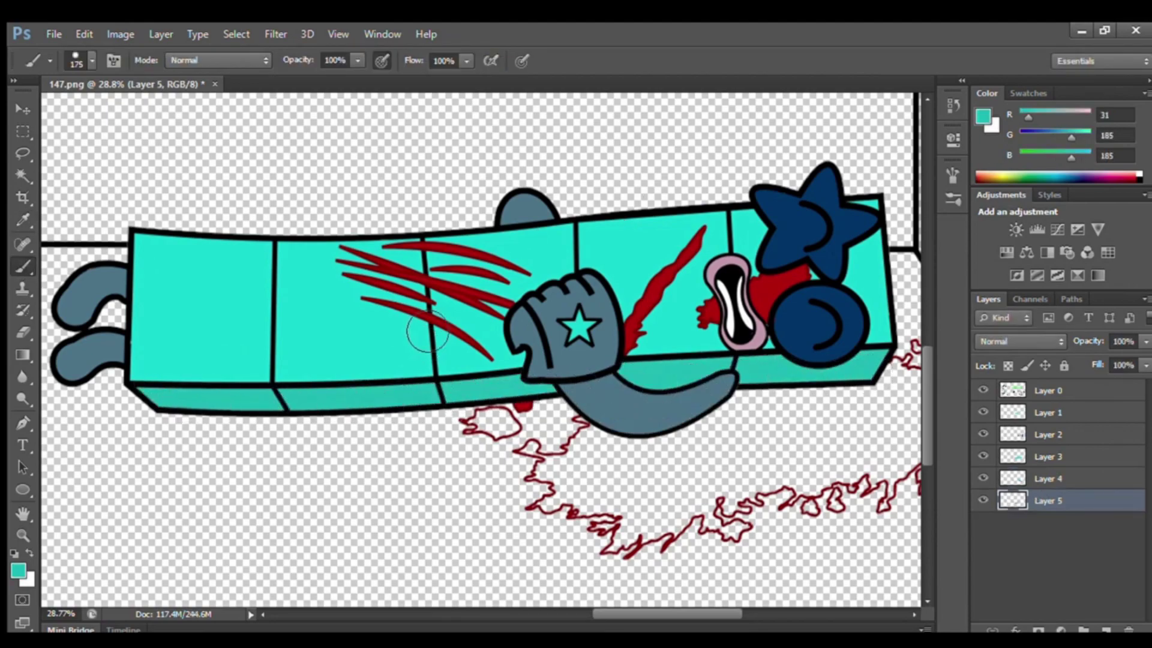
Step: Add Layer 6 at the bottom of the stack, sample the dark red and fill the small blob under the body with a 20 px brush
left_click(1106, 629)
left_click_drag(1064, 502, 1062, 530)
left_click(780, 286, "alt")
scroll(755, 469, "down", 2)
scroll(756, 468, "up", 3)
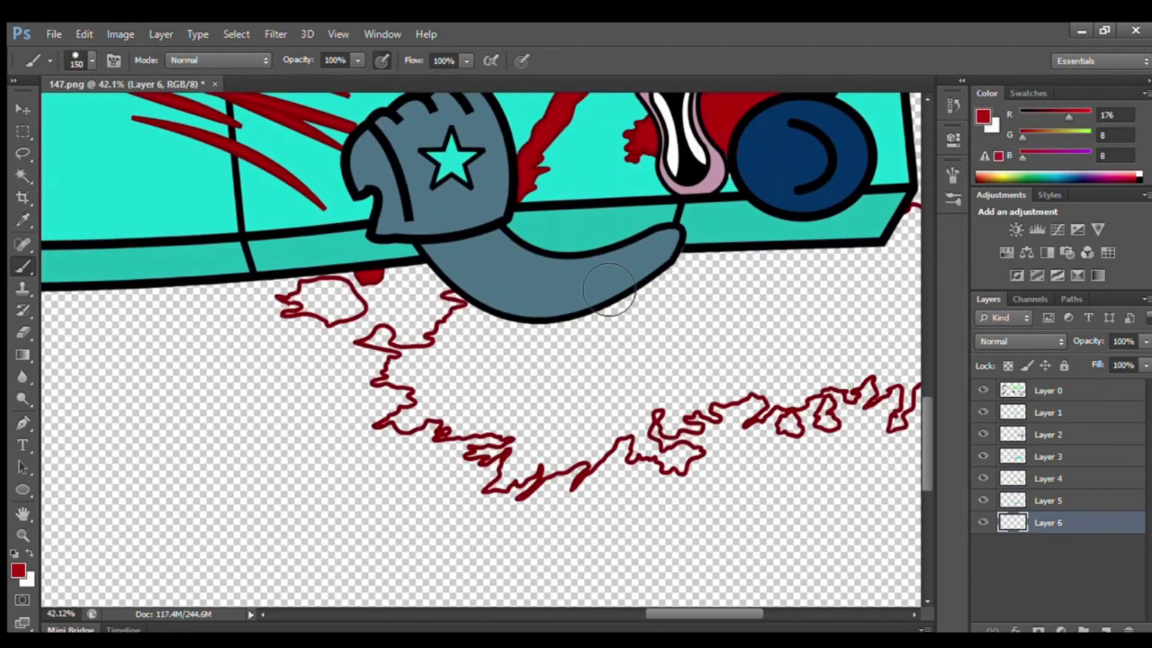
key("bracketleft")
key("bracketleft")
key("bracketleft")
key("bracketleft")
key("bracketleft")
key("bracketleft")
key("bracketleft")
key("bracketleft")
key("bracketleft")
key("bracketleft")
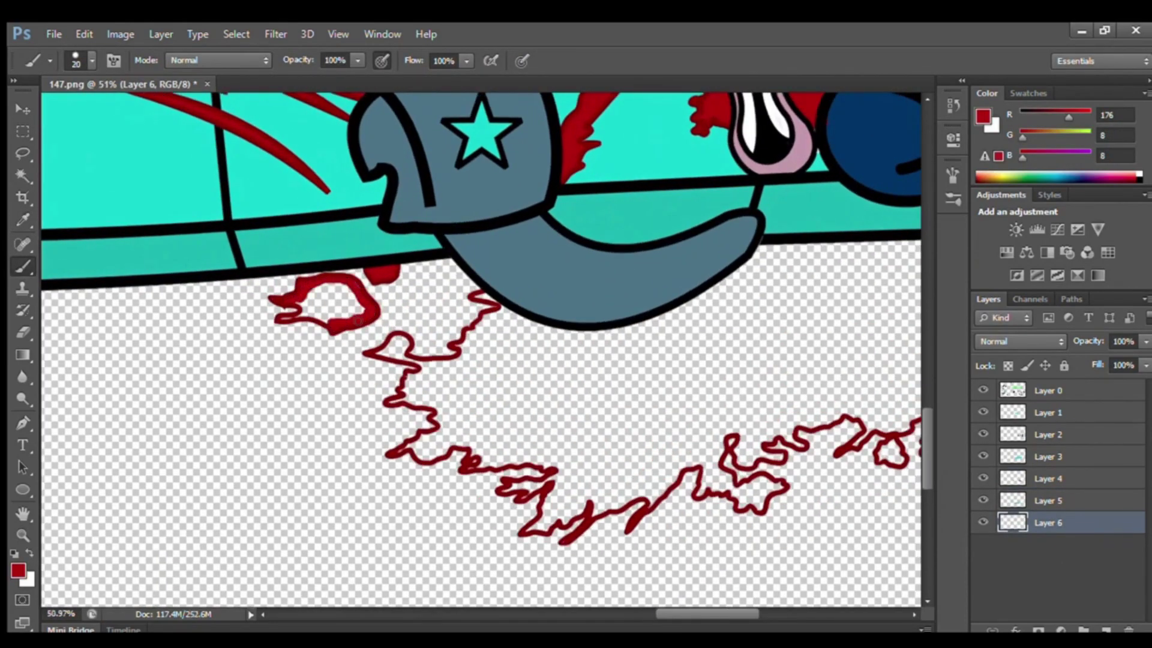
left_click_drag(317, 293, 350, 302)
Step: Paint dark red along the inside of the large puddle's jagged outline and fill its small drips using a 20–30 px brush
key("bracketright")
scroll(294, 311, "right", 5)
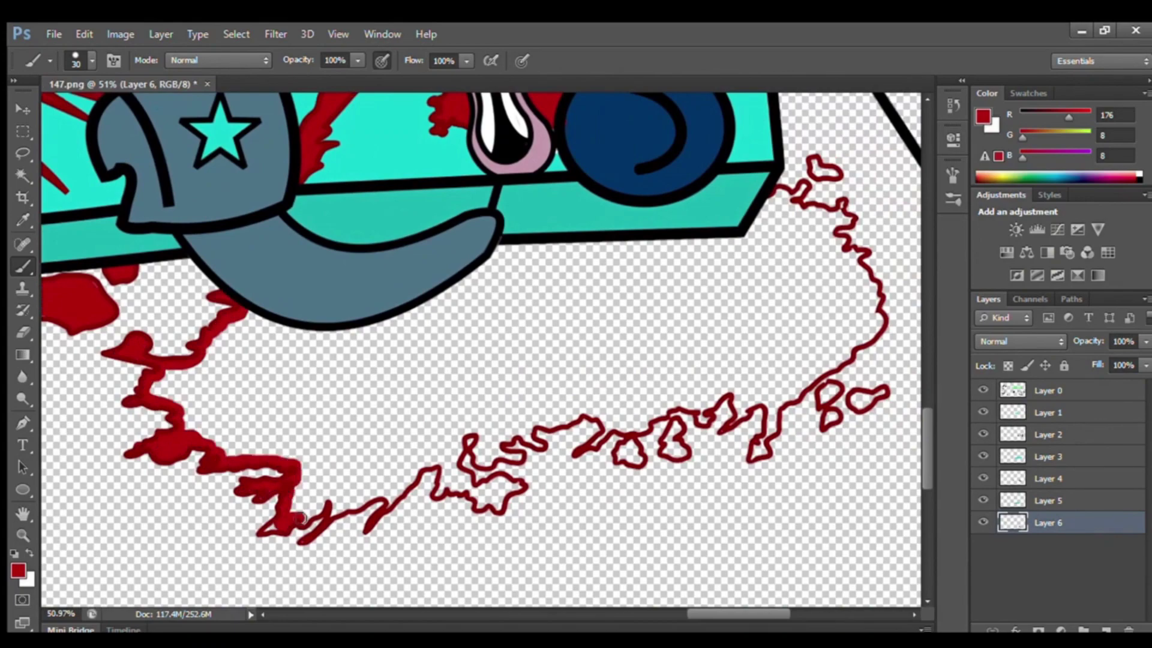
mouse_move(350, 505)
left_mouse_down()
mouse_move(391, 498)
mouse_move(441, 466)
left_mouse_up()
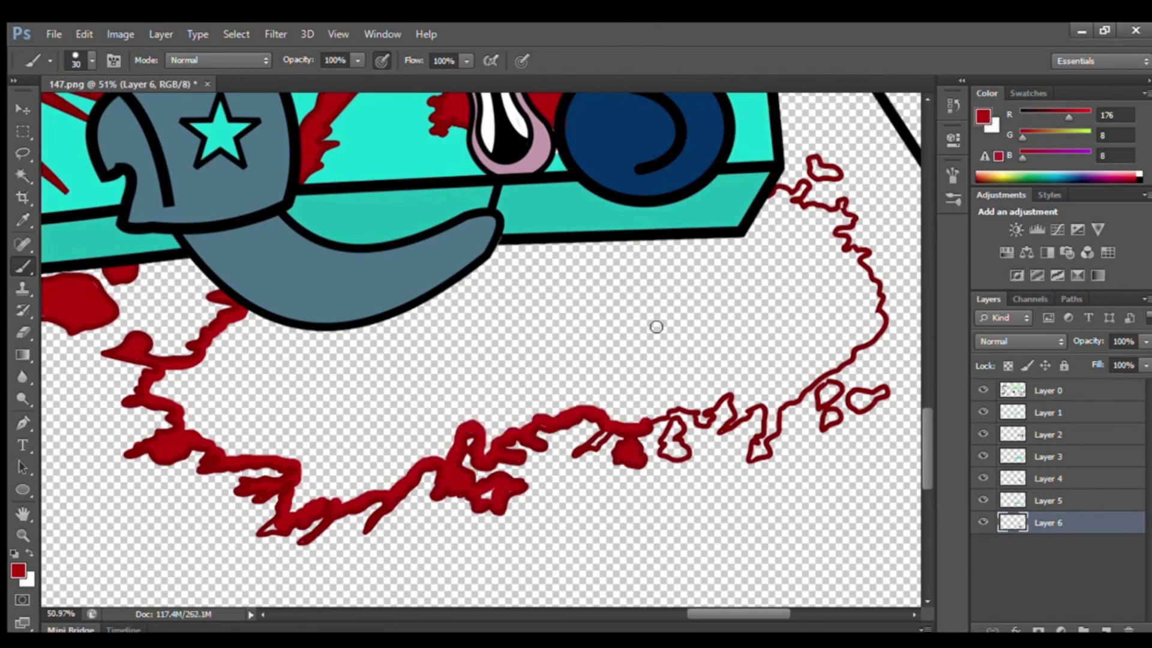
left_click_drag(706, 403, 771, 427)
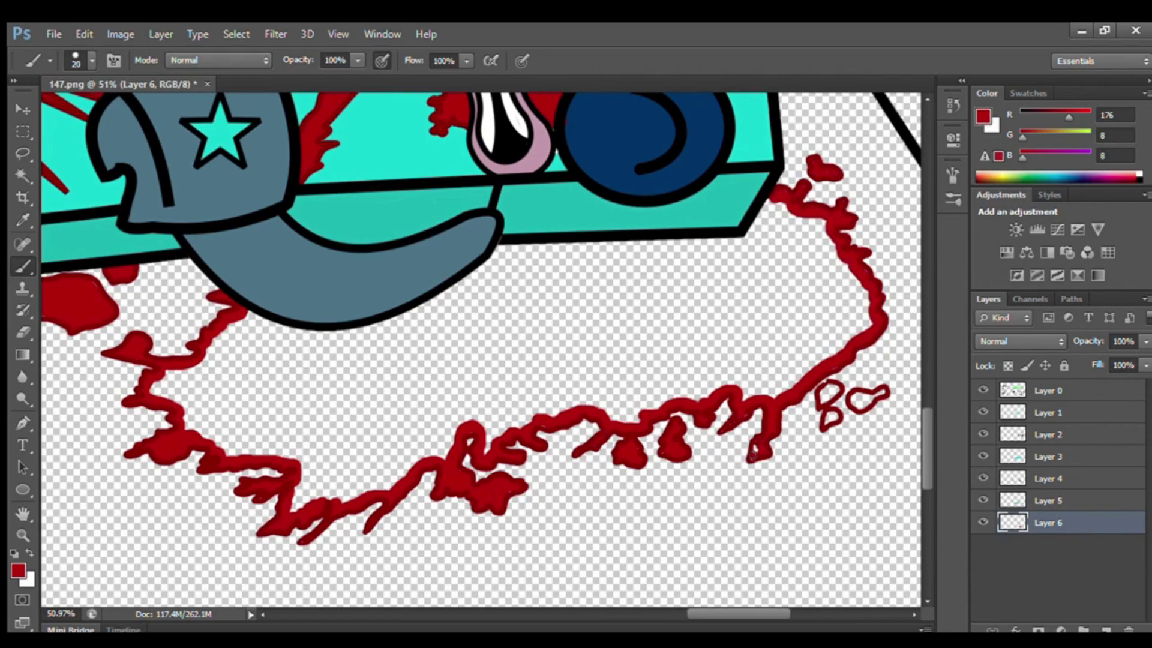
Step: Fill the large puddle's interior and the remaining droplets with dark red, using a 70 px brush for the interior
key("bracketright")
key("bracketright")
mouse_move(489, 258)
left_mouse_down()
mouse_move(839, 246)
mouse_move(732, 384)
mouse_move(552, 414)
mouse_move(339, 498)
mouse_move(186, 399)
mouse_move(750, 247)
mouse_move(512, 319)
mouse_move(773, 354)
mouse_move(348, 348)
mouse_move(432, 390)
mouse_move(240, 408)
mouse_move(354, 438)
mouse_move(449, 407)
left_mouse_up()
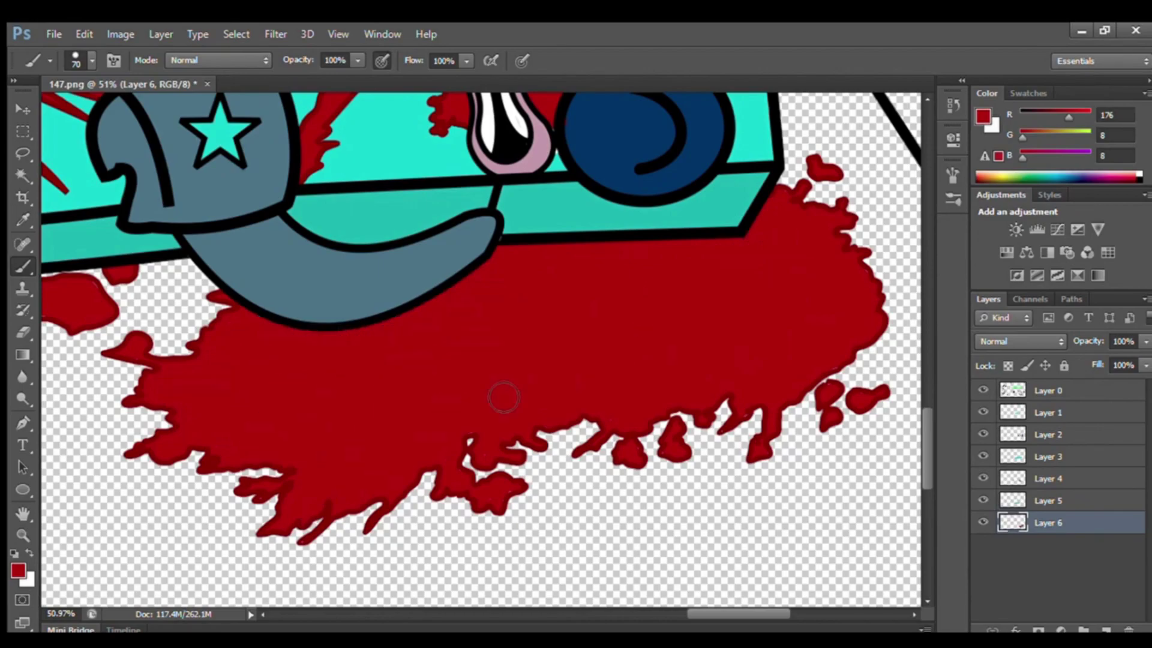
Step: On Layer 1, paint the standing character's eyes, teeth and raised glove white with a 45 px brush
scroll(450, 408, "down", 8)
scroll(302, 312, "up", 4)
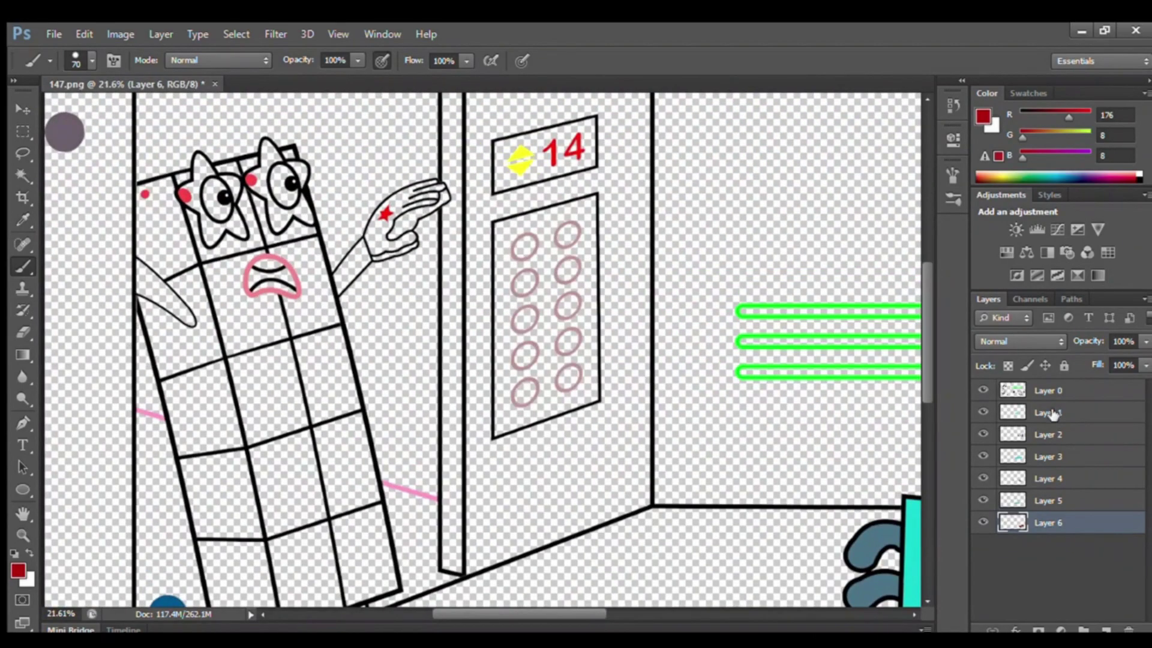
left_click(1054, 414)
left_click(1028, 94)
left_click(1036, 107)
scroll(206, 194, "up", 6)
key("bracketleft")
mouse_move(223, 193)
left_mouse_down()
mouse_move(215, 216)
mouse_move(242, 214)
left_mouse_up()
mouse_move(335, 162)
left_mouse_down()
mouse_move(335, 193)
mouse_move(358, 202)
left_mouse_up()
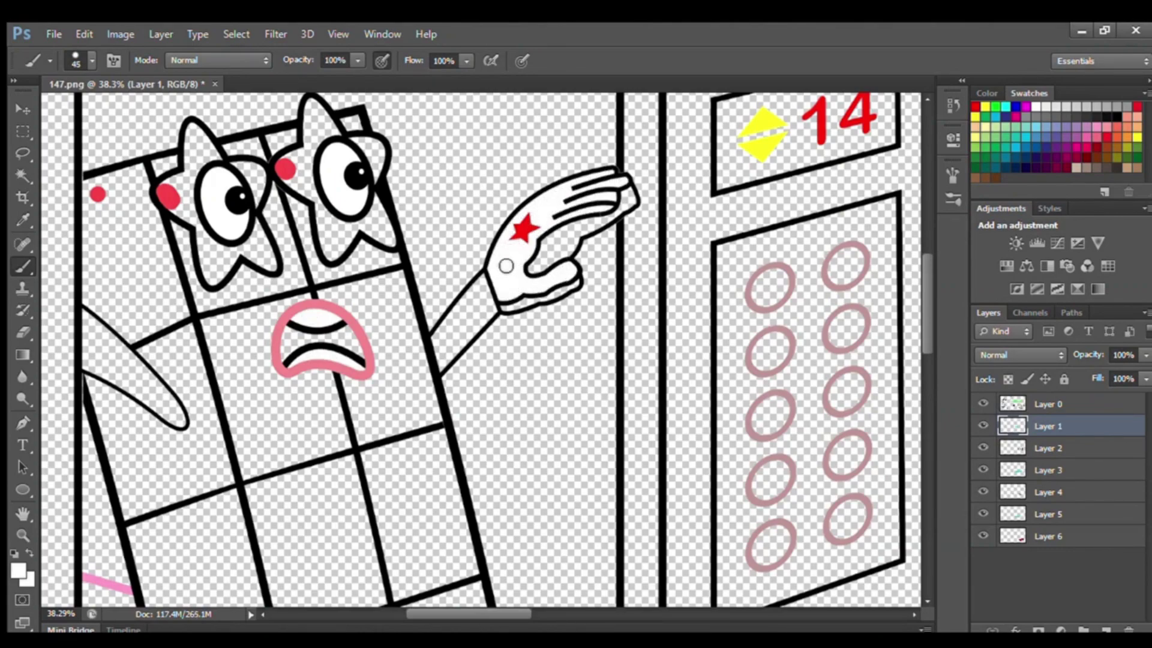
Step: Set the foreground colour to dark red (159, 17, 17) and fill the standing character's lowered arm on Layer 2
left_click(987, 93)
left_click(1029, 93)
left_click(976, 107)
left_click(987, 93)
left_click(983, 117)
left_click(726, 163)
left_click(1048, 434)
scroll(104, 404, "up", 2)
mouse_move(83, 303)
left_mouse_down()
mouse_move(196, 422)
mouse_move(87, 348)
mouse_move(145, 382)
mouse_move(109, 341)
left_mouse_up()
Step: Paint the palm and the underside edges of the raised glove with the sampled dark red
left_click(98, 307, "alt")
left_click_drag(733, 147, 684, 194)
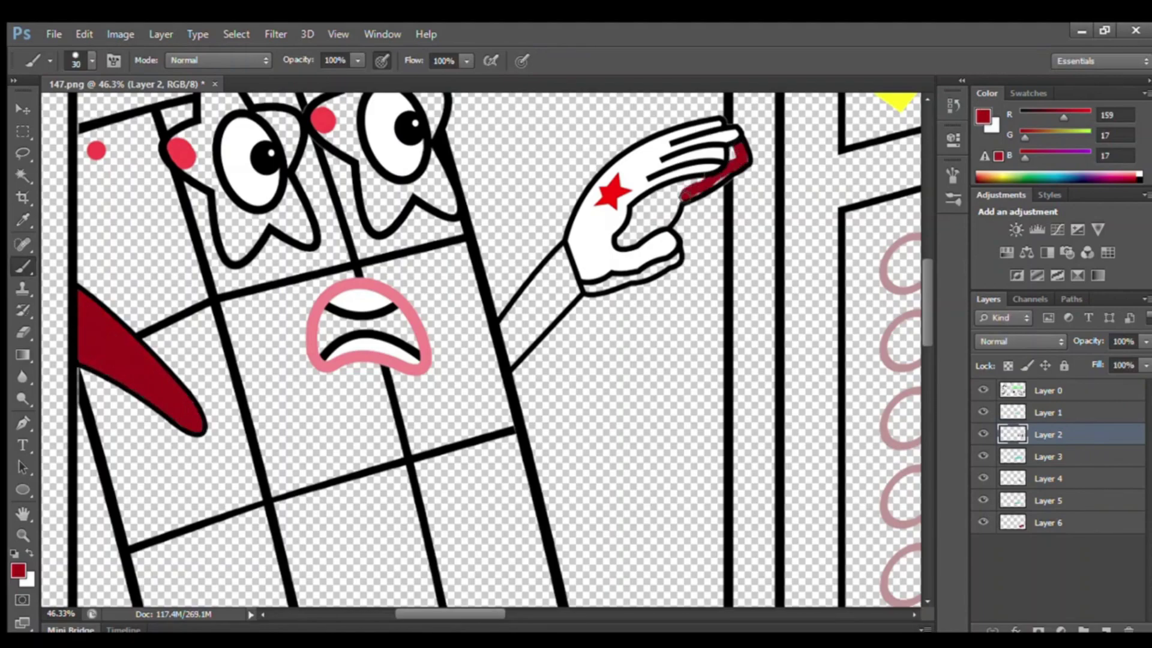
left_click_drag(619, 236, 732, 154)
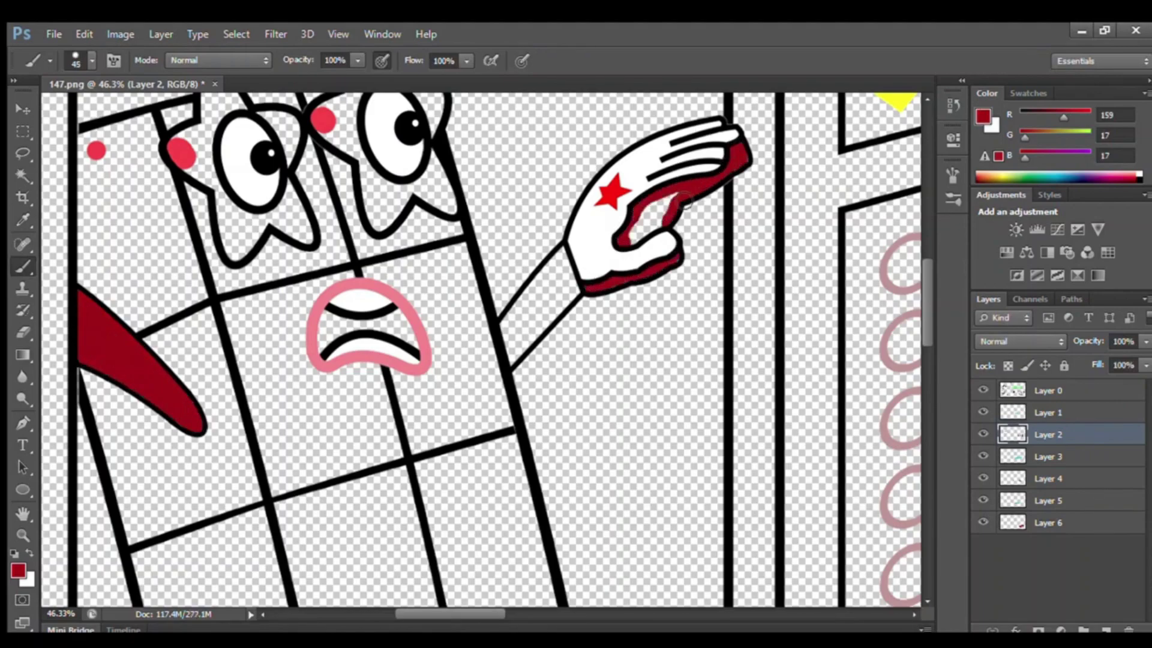
key("bracketright")
key("bracketright")
left_click_drag(687, 191, 654, 210)
Step: Choose black and fill the inside of the standing character's open mouth between the teeth
left_click(1028, 93)
left_click(1117, 117)
mouse_move(329, 313)
left_mouse_down()
mouse_move(410, 342)
mouse_move(349, 323)
mouse_move(393, 314)
left_mouse_up()
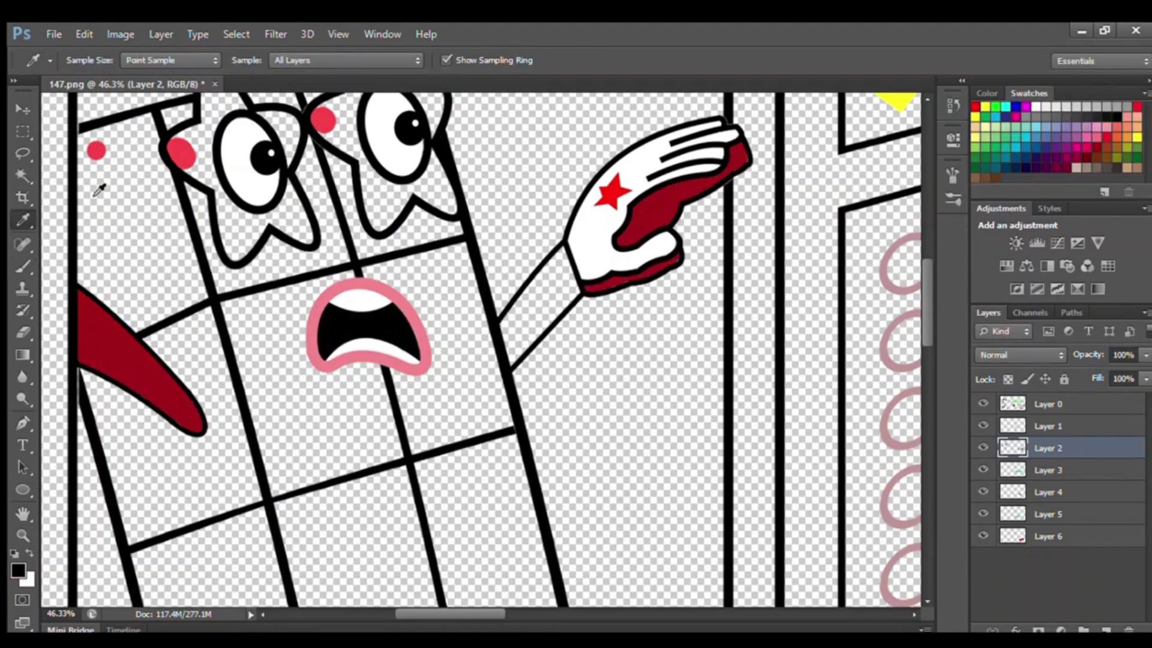
Step: Sample the bright red dot and fill both star shapes around the standing character's eyes with it
left_click(96, 151, "alt")
scroll(180, 150, "up", 1)
mouse_move(208, 150)
left_mouse_down()
mouse_move(214, 120)
mouse_move(294, 213)
mouse_move(307, 282)
mouse_move(252, 282)
mouse_move(213, 228)
mouse_move(198, 174)
mouse_move(240, 276)
mouse_move(282, 252)
left_mouse_up()
key("bracketright")
mouse_move(341, 141)
left_mouse_down()
mouse_move(376, 262)
mouse_move(453, 246)
mouse_move(433, 174)
mouse_move(397, 137)
mouse_move(351, 170)
mouse_move(355, 138)
mouse_move(374, 202)
mouse_move(362, 201)
mouse_move(422, 202)
left_mouse_up()
scroll(393, 137, "up", 1)
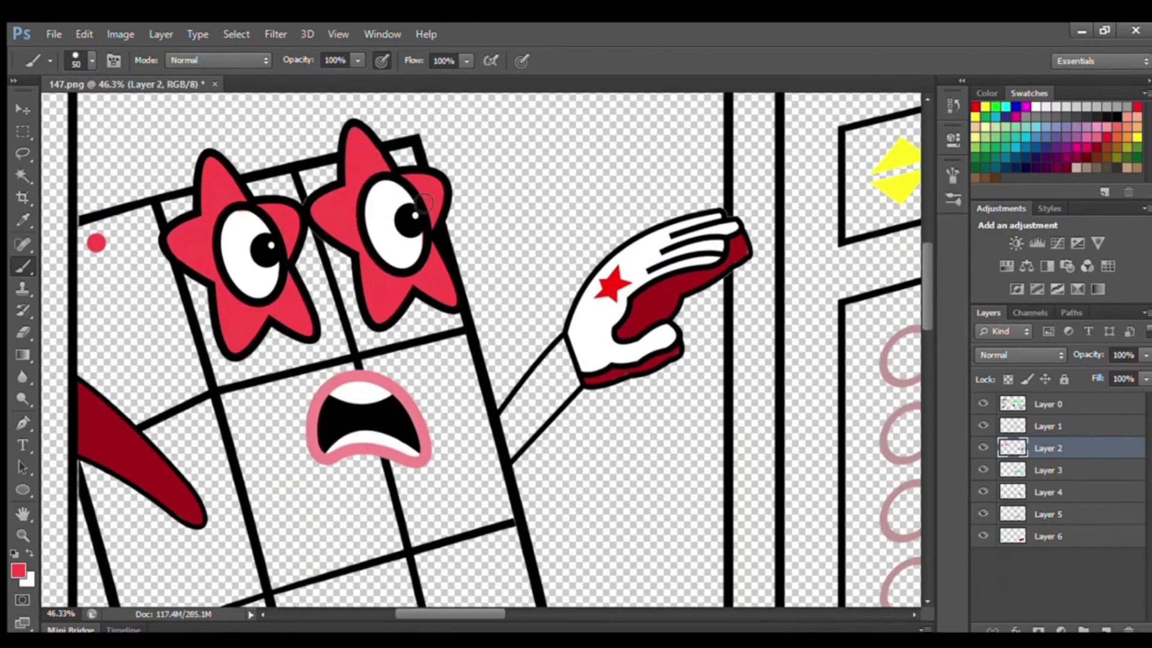
Step: Sample the lowered arm's dark red and paint the raised arm and both feet of the standing character
left_click_drag(927, 286, 928, 303)
left_click(23, 220)
left_click(99, 330)
left_click(23, 266)
mouse_move(564, 255)
left_mouse_down()
mouse_move(516, 346)
mouse_move(569, 274)
mouse_move(544, 332)
left_mouse_up()
scroll(443, 211, "down", 5)
left_click_drag(475, 613, 484, 614)
left_click_drag(927, 326, 927, 399)
mouse_move(369, 441)
left_mouse_down()
mouse_move(358, 493)
mouse_move(382, 434)
left_mouse_up()
left_click_drag(454, 433, 465, 452)
Step: On Layer 3, sample the bright red and fill the standing character's outer column of blocks beside the lowered arm
left_click_drag(926, 436, 925, 384)
scroll(540, 336, "down", 4)
left_click_drag(542, 613, 584, 612)
left_click(1048, 470)
left_click(22, 220)
left_click(85, 157)
left_click(23, 266)
scroll(86, 152, "up", 3)
key("bracketright")
key("bracketright")
mouse_move(80, 157)
left_mouse_down()
mouse_move(124, 191)
mouse_move(189, 396)
mouse_move(217, 549)
left_mouse_up()
mouse_move(81, 279)
left_mouse_down()
mouse_move(83, 189)
mouse_move(108, 384)
mouse_move(160, 600)
mouse_move(162, 497)
mouse_move(205, 564)
mouse_move(233, 465)
left_mouse_up()
scroll(275, 459, "down", 2)
mouse_move(157, 167)
left_mouse_down()
mouse_move(155, 237)
mouse_move(189, 338)
mouse_move(183, 387)
mouse_move(231, 516)
mouse_move(228, 482)
left_mouse_up()
Step: On Layer 4, sample white and fill the two front columns of blocks on the standing character
key("alt+bracketleft")
left_click(220, 158, "alt")
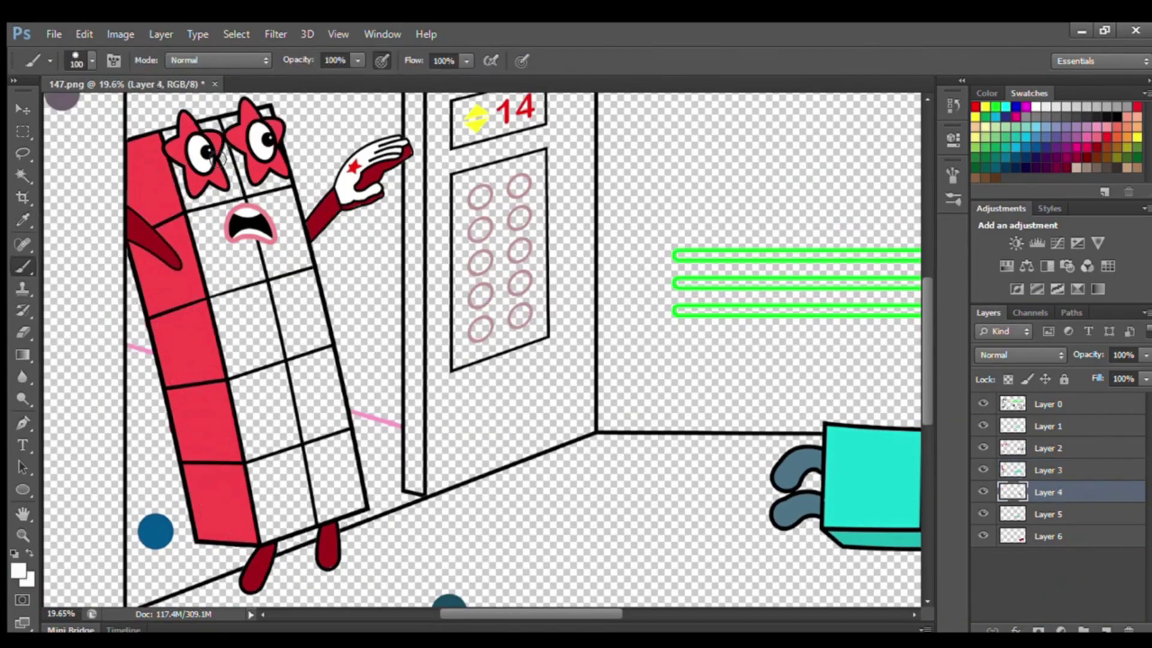
left_click_drag(289, 199, 307, 271)
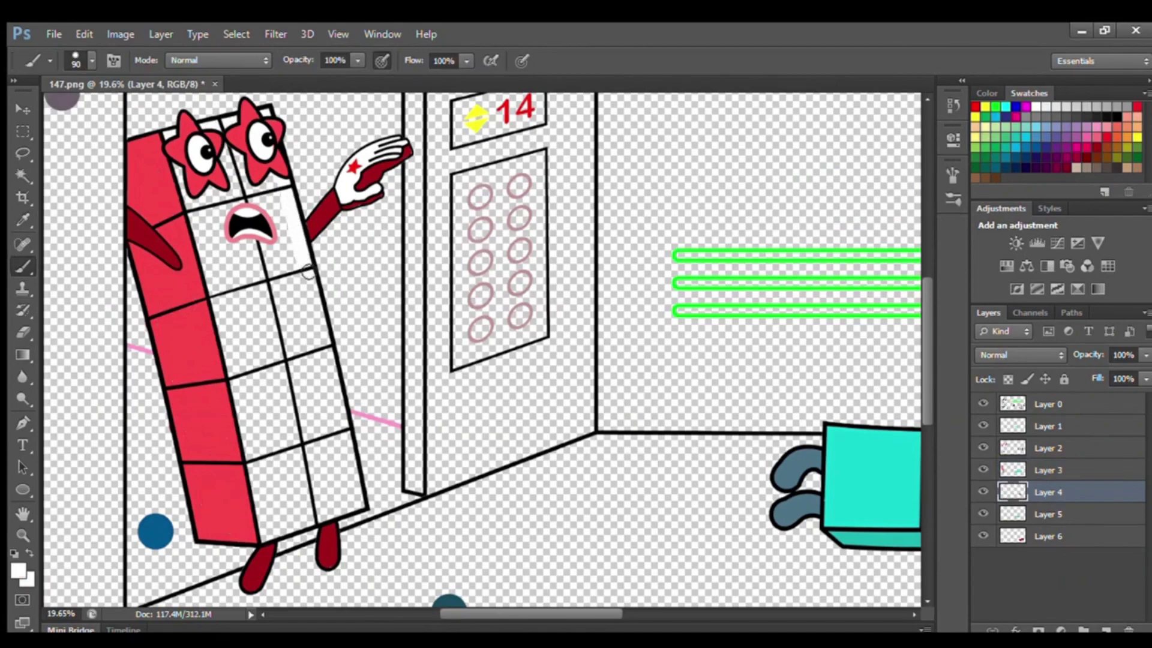
left_click_drag(338, 395, 358, 499)
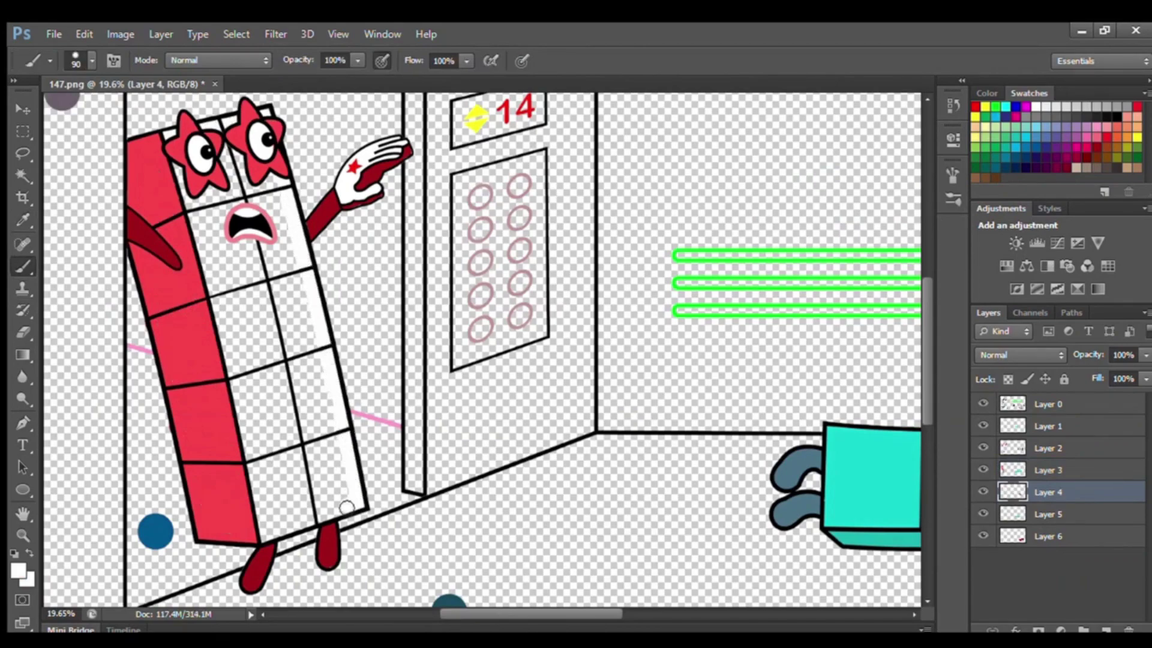
key("bracketright")
key("bracketright")
key("bracketright")
key("bracketright")
key("bracketright")
mouse_move(192, 168)
left_mouse_down()
mouse_move(288, 359)
mouse_move(312, 470)
mouse_move(335, 464)
left_mouse_up()
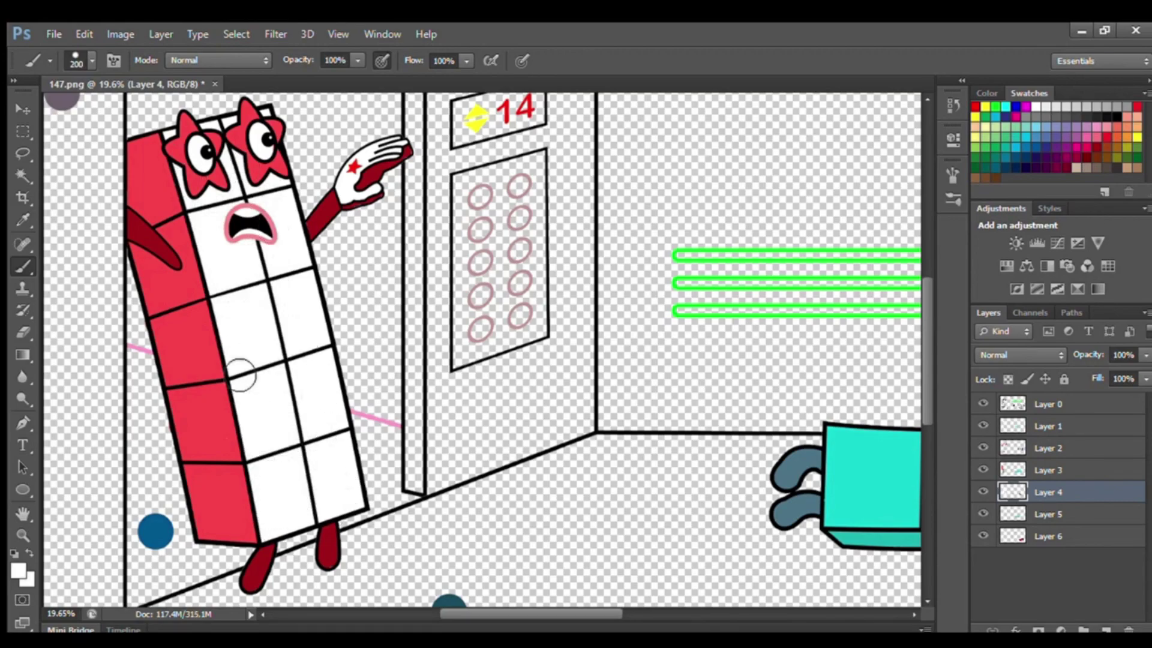
Step: On Layer 1, sample the dusty pink of the button outlines and fill all ten round elevator buttons
left_click_drag(562, 613, 581, 613)
left_click(1049, 428)
scroll(389, 171, "up", 4)
left_click(391, 192, "alt")
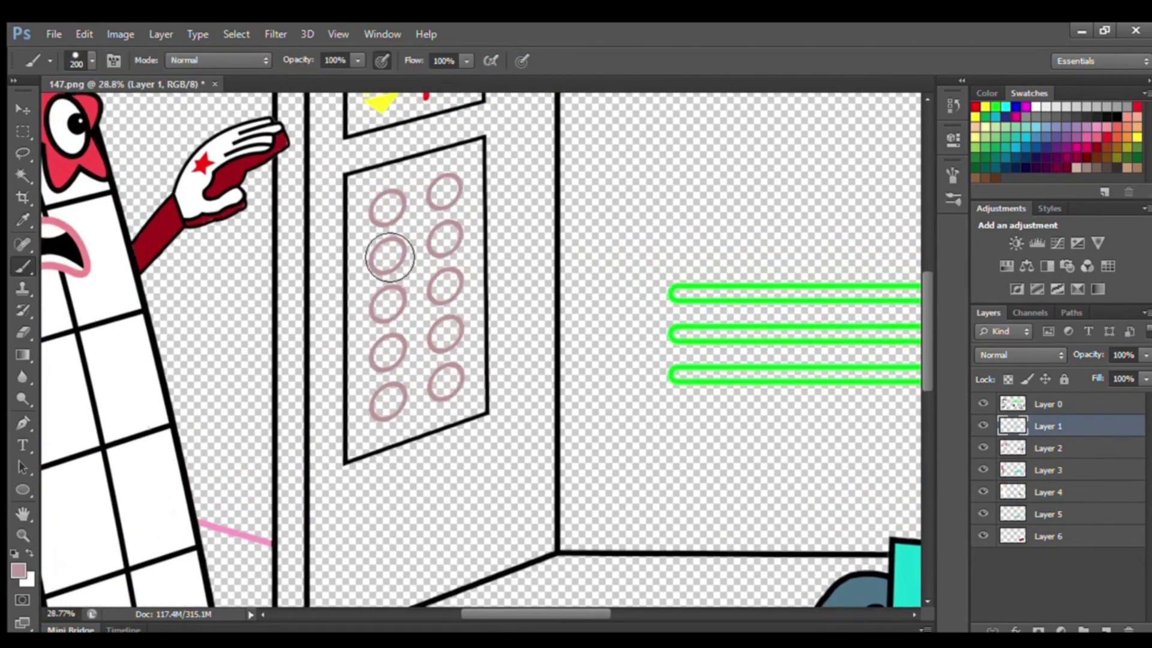
scroll(384, 214, "up", 4)
key("bracketleft")
key("bracketleft")
key("bracketleft")
key("bracketleft")
key("bracketleft")
key("bracketleft")
key("bracketleft")
left_click_drag(397, 201, 403, 208)
left_click_drag(459, 173, 470, 180)
left_click_drag(462, 243, 474, 254)
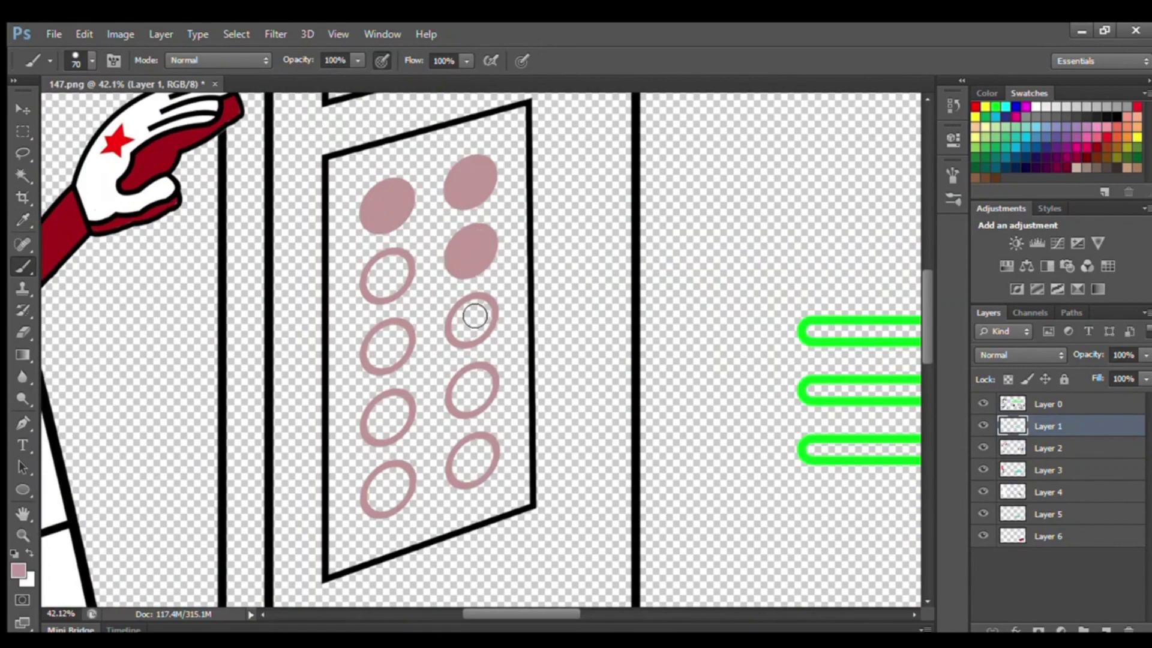
left_click_drag(465, 312, 476, 324)
left_click_drag(378, 270, 396, 279)
left_click_drag(379, 339, 389, 358)
left_click_drag(387, 408, 386, 430)
left_click_drag(468, 380, 474, 401)
left_click_drag(469, 449, 472, 471)
left_click_drag(393, 474, 390, 493)
Step: Fill the floor display's background dark grey around the yellow arrows and the red 14
left_click_drag(927, 357, 928, 333)
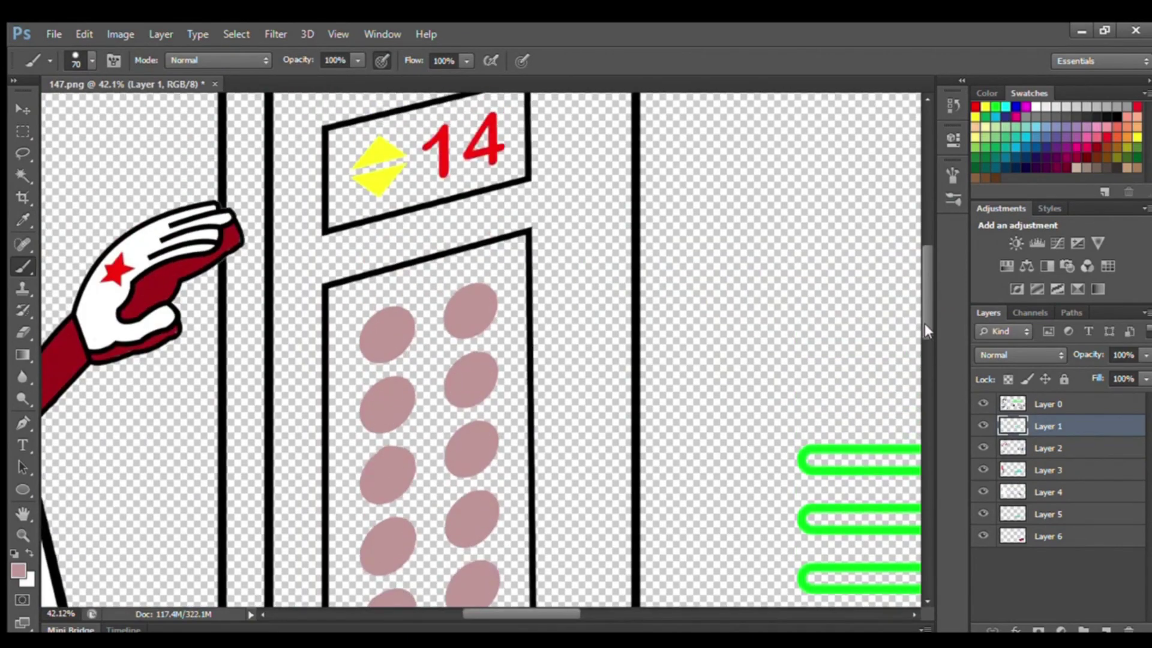
scroll(884, 275, "up", 3)
mouse_move(336, 223)
left_mouse_down()
mouse_move(516, 181)
mouse_move(419, 282)
mouse_move(344, 259)
mouse_move(468, 247)
mouse_move(412, 249)
left_mouse_up()
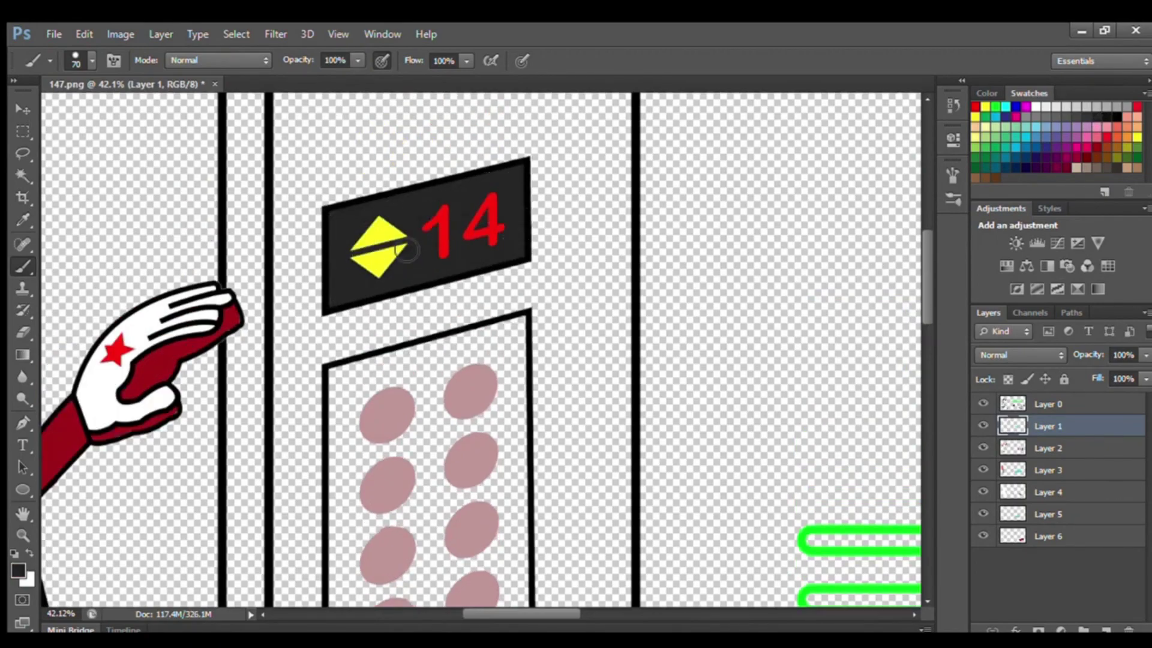
Step: On Layer 2, sample the grey-purple dot and paint along the side edges of the elevator's button-panel wall
scroll(456, 204, "down", 5)
left_click(1040, 448)
scroll(859, 234, "down", 1)
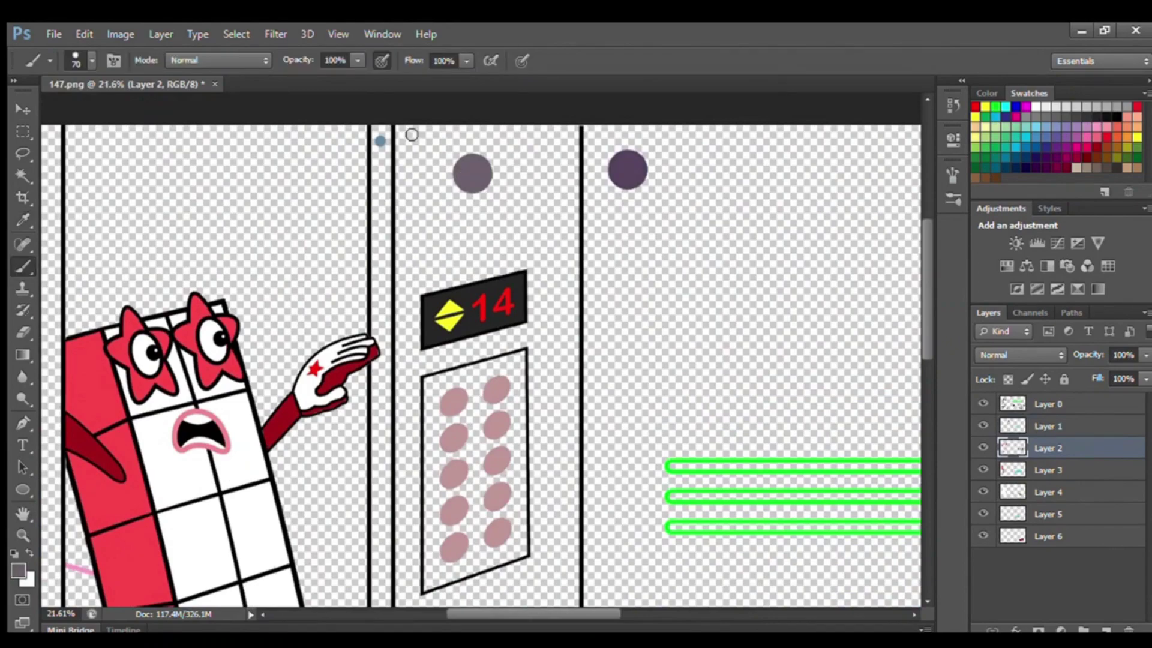
left_click_drag(403, 134, 403, 476)
scroll(403, 429, "down", 2)
scroll(916, 361, "down", 2)
mouse_move(403, 420)
left_mouse_down()
mouse_move(403, 566)
mouse_move(517, 533)
mouse_move(581, 442)
mouse_move(583, 414)
left_mouse_up()
key("ctrl+z")
mouse_move(403, 583)
left_mouse_down()
mouse_move(573, 510)
mouse_move(581, 205)
left_mouse_up()
scroll(582, 205, "up", 3)
left_click_drag(579, 321, 573, 95)
scroll(604, 203, "up", 2)
left_click_drag(573, 144, 572, 135)
scroll(422, 374, "up", 1)
Step: Paint grey-purple around the button panel and display, and fill the rest of that wall with a larger brush
mouse_move(417, 371)
left_mouse_down()
mouse_move(550, 330)
mouse_move(567, 579)
left_mouse_up()
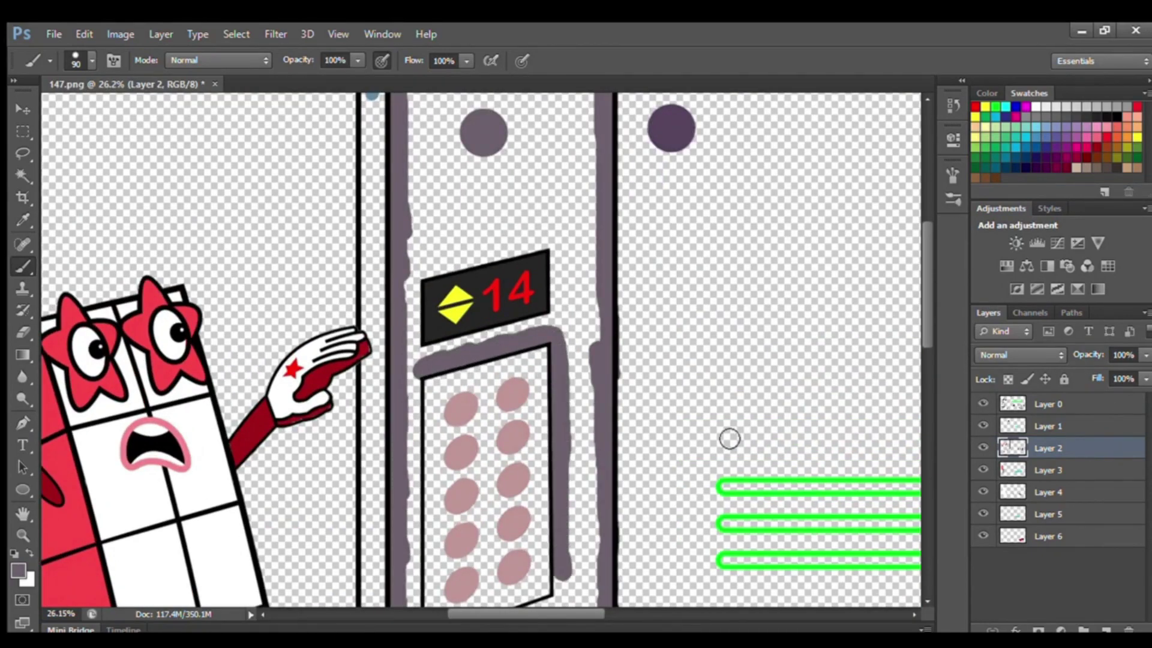
scroll(567, 579, "down", 1)
mouse_move(560, 534)
left_mouse_down()
mouse_move(404, 587)
mouse_move(415, 312)
left_mouse_up()
scroll(415, 312, "up", 2)
key("bracketright")
key("bracketright")
key("bracketright")
key("bracketright")
mouse_move(433, 127)
left_mouse_down()
mouse_move(603, 180)
mouse_move(617, 236)
mouse_move(546, 367)
mouse_move(585, 336)
mouse_move(585, 504)
mouse_move(458, 470)
mouse_move(429, 581)
left_mouse_up()
scroll(585, 336, "down", 3)
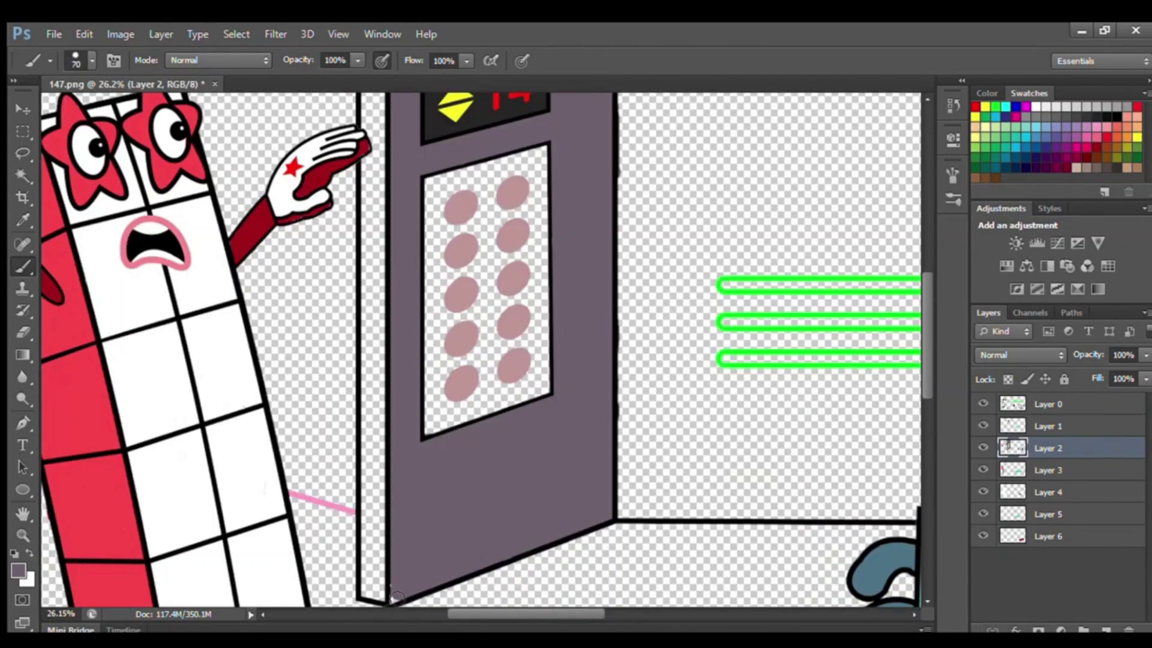
Step: On Layer 3, choose light grey from the swatches and fill the button panel's background
left_click(1049, 470)
left_click(1066, 106)
key("bracketright")
key("bracketright")
key("bracketright")
key("bracketright")
key("bracketright")
mouse_move(433, 180)
left_mouse_down()
mouse_move(492, 338)
mouse_move(538, 387)
left_mouse_up()
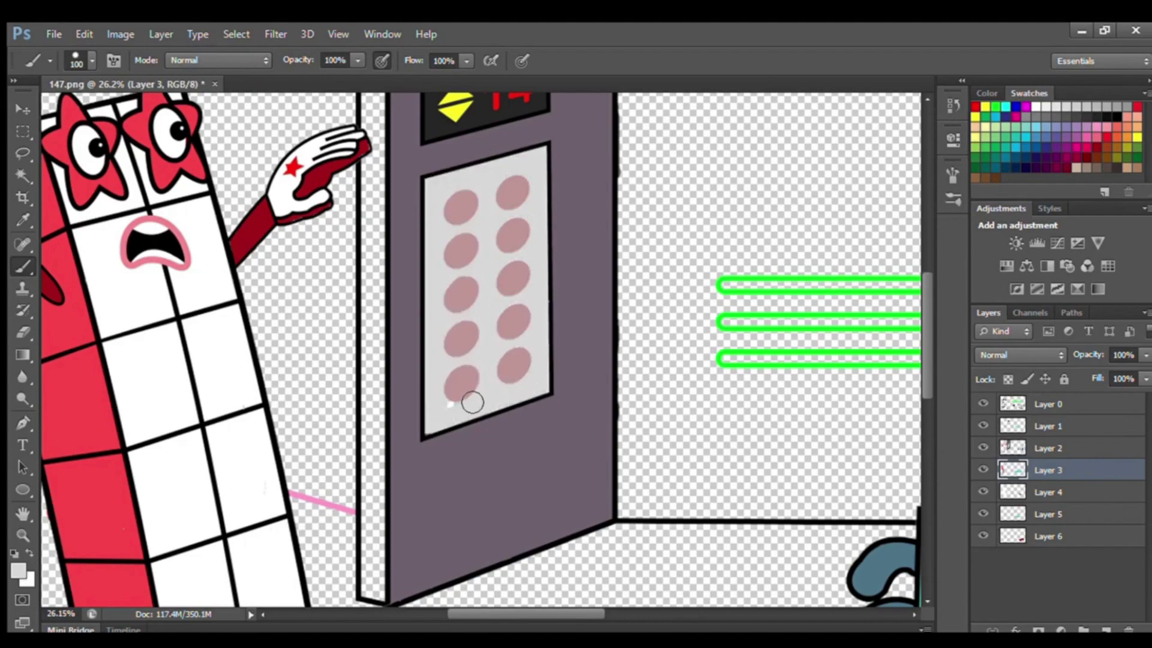
Step: Sample the bright green outline and fill the three horizontal rails on the back wall
scroll(319, 437, "down", 5)
left_click_drag(596, 613, 641, 602)
left_click(240, 328, "alt")
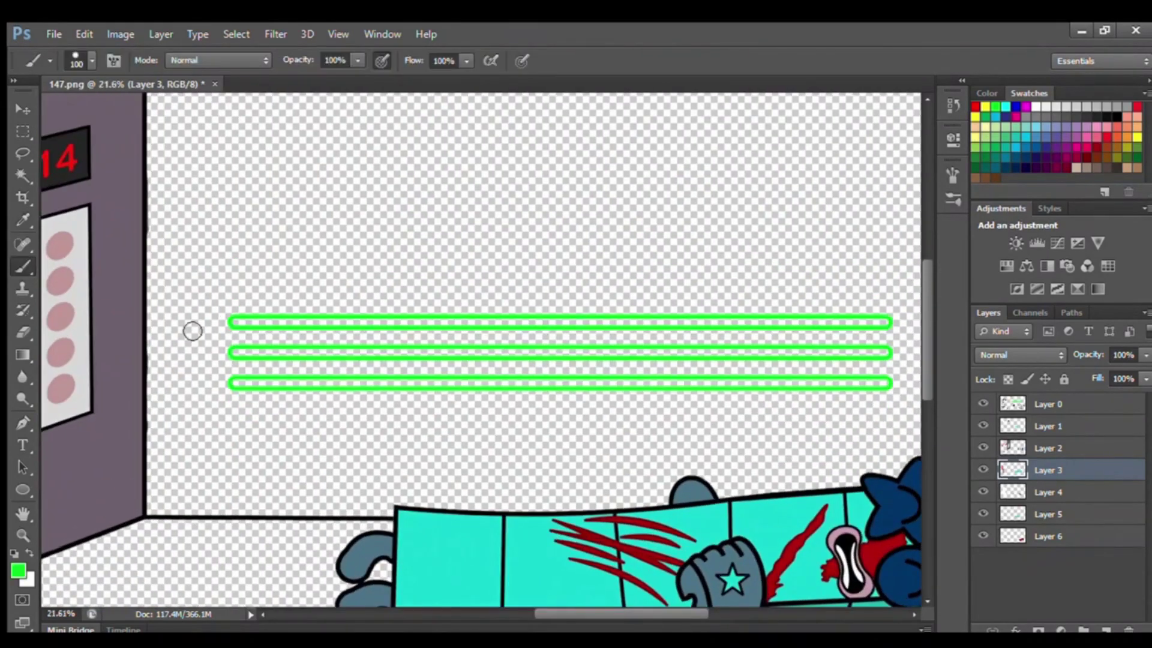
left_click_drag(247, 323, 478, 323)
left_click_drag(564, 323, 833, 322)
left_click_drag(311, 351, 619, 353)
left_click_drag(701, 355, 879, 352)
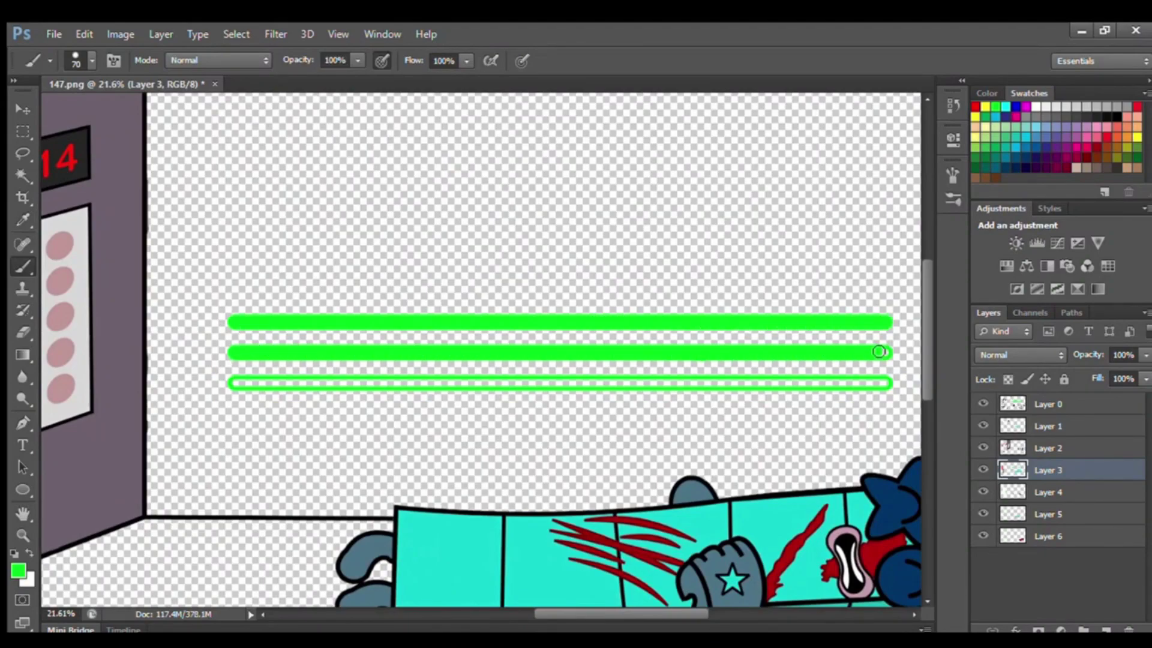
left_click_drag(243, 383, 884, 382)
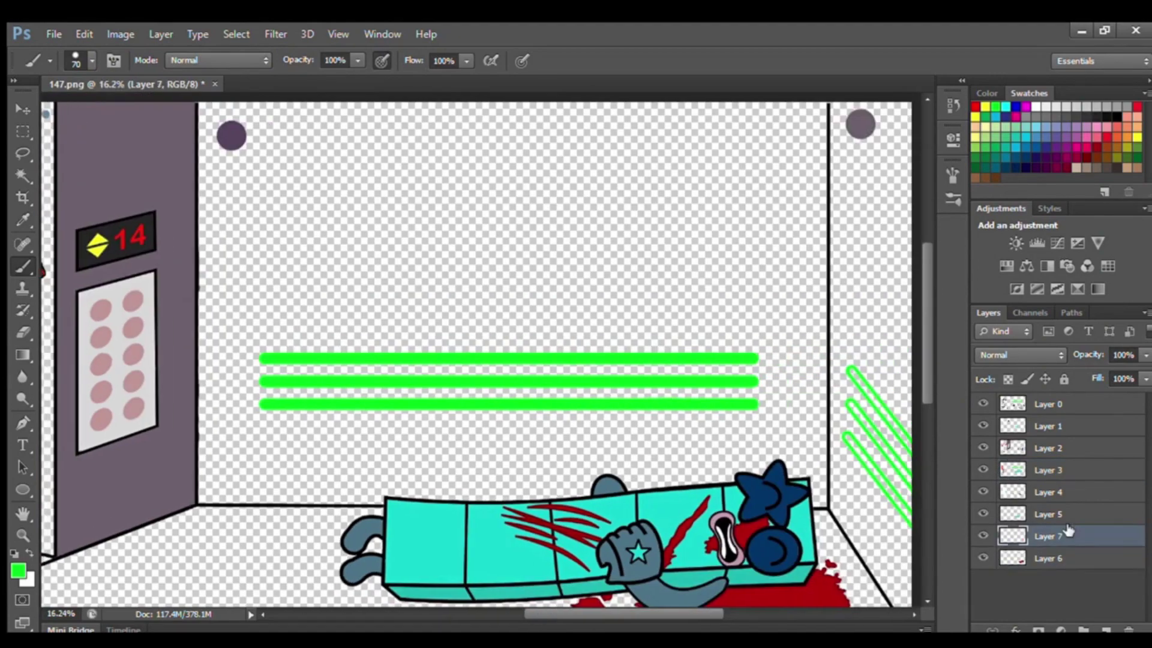
Step: On Layer 7 beneath Layer 6, paint dark purple along the lower and right edges of the back wall
key("i")
left_click(24, 266)
left_click_drag(202, 493, 340, 501)
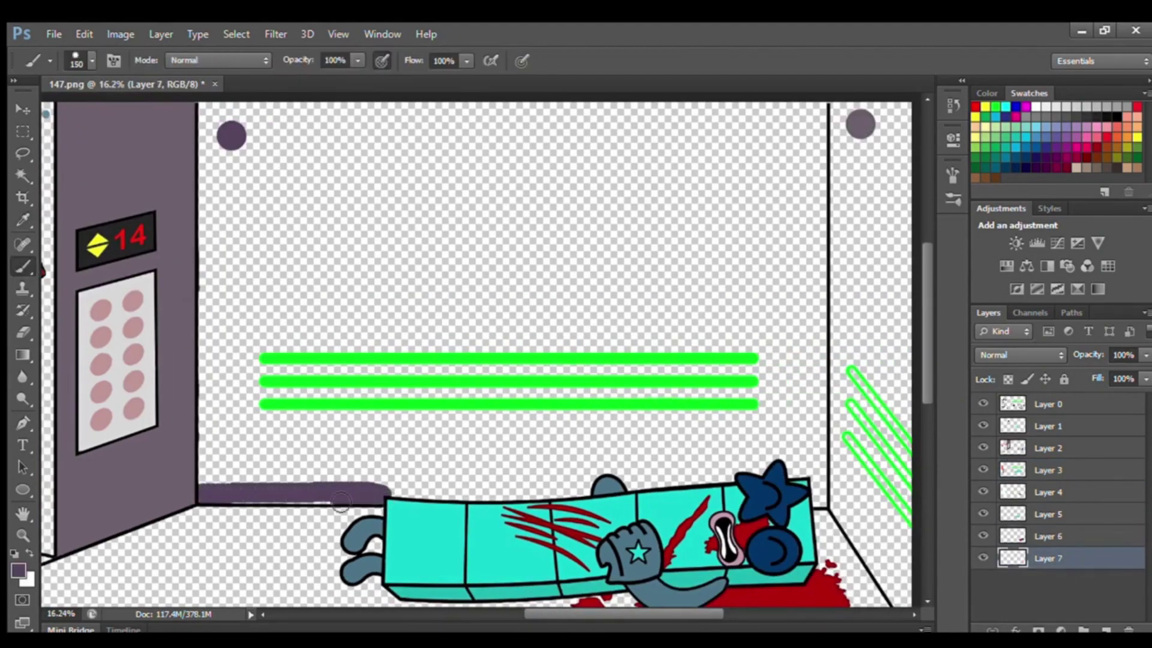
left_click_drag(818, 489, 816, 227)
left_click_drag(817, 105, 818, 213)
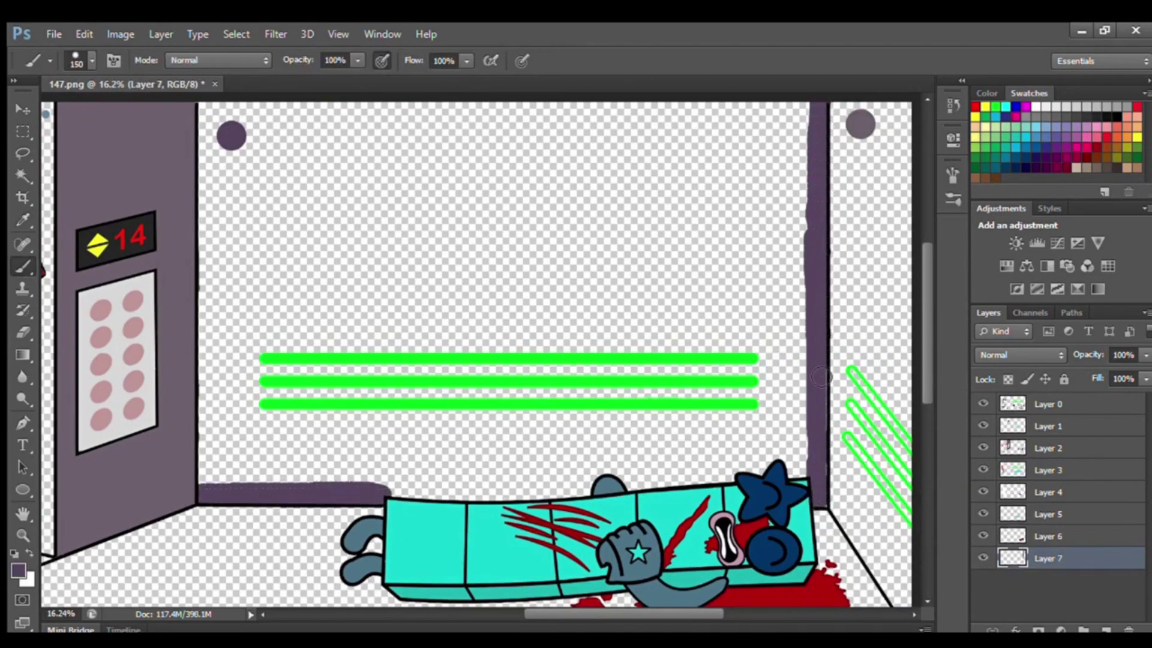
Step: Enlarge the brush and fill the rest of the back wall with dark purple behind the rails and lying character
left_click_drag(926, 355, 926, 352)
key("bracketright")
key("bracketright")
key("bracketright")
key("bracketright")
key("bracketright")
key("bracketright")
key("bracketright")
key("bracketright")
key("bracketright")
mouse_move(225, 133)
left_mouse_down()
mouse_move(447, 146)
mouse_move(312, 191)
mouse_move(227, 248)
mouse_move(419, 311)
mouse_move(226, 342)
mouse_move(674, 385)
mouse_move(782, 427)
mouse_move(456, 480)
mouse_move(540, 507)
left_mouse_up()
key("alt")
key("bracketleft")
key("bracketleft")
key("bracketleft")
key("bracketleft")
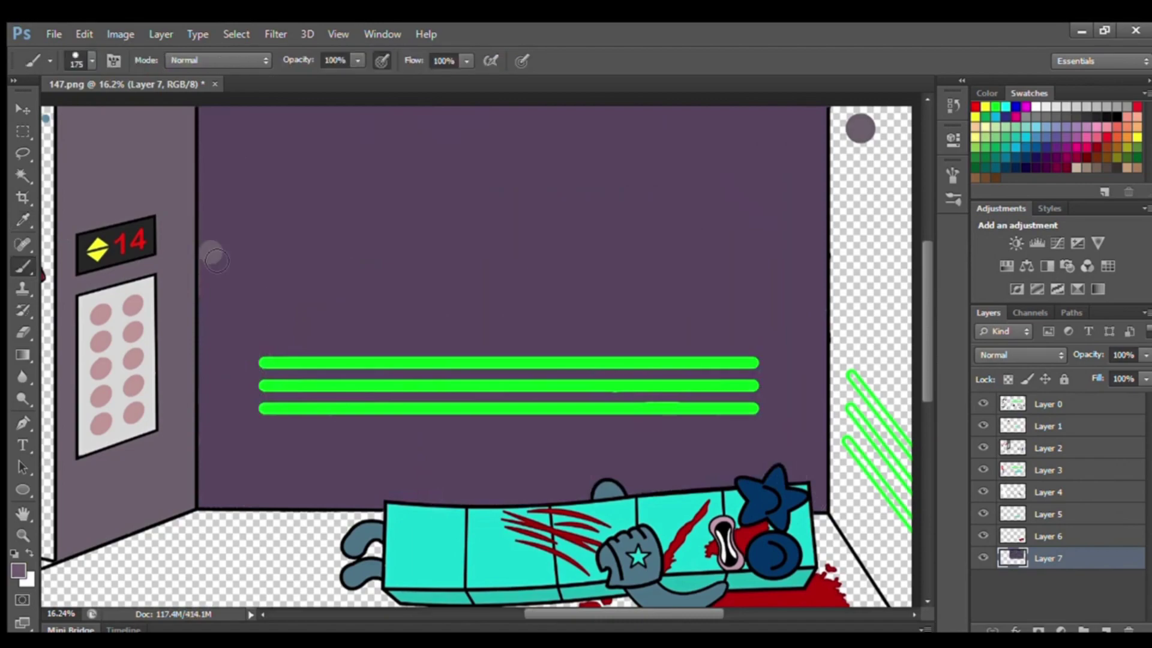
left_click(1049, 448)
key("alt")
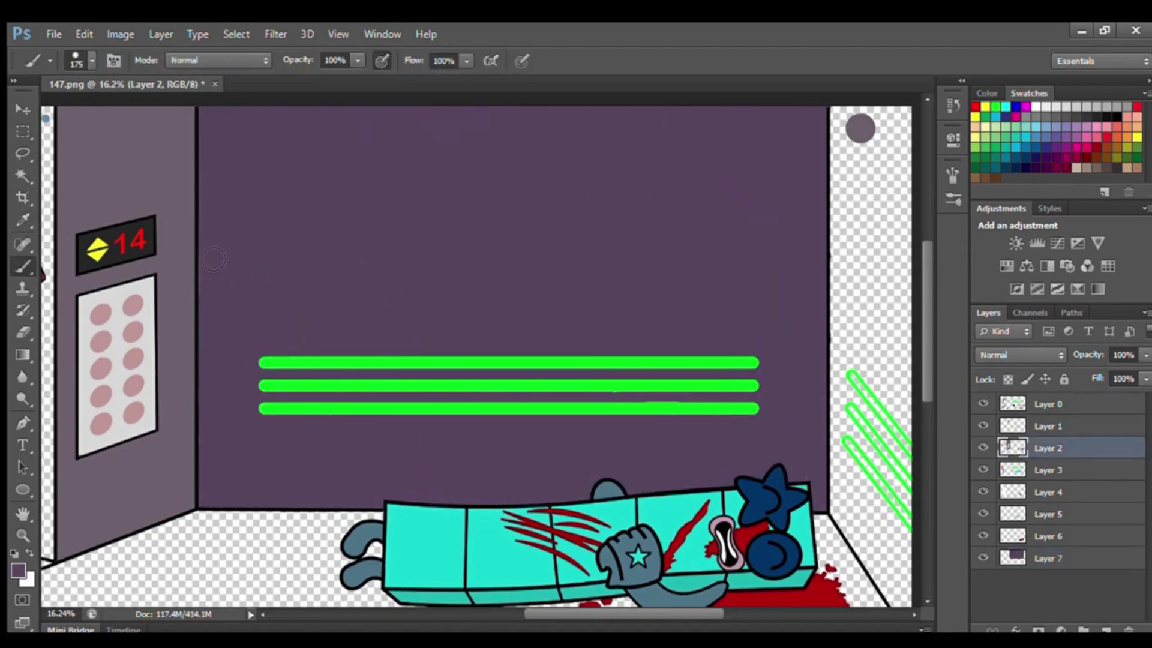
left_click(1048, 558)
Step: On Layer 3, sample the bright green and fill the three slanted rails on the right side wall
scroll(487, 436, "down", 2)
scroll(766, 542, "up", 7)
left_click(1049, 470)
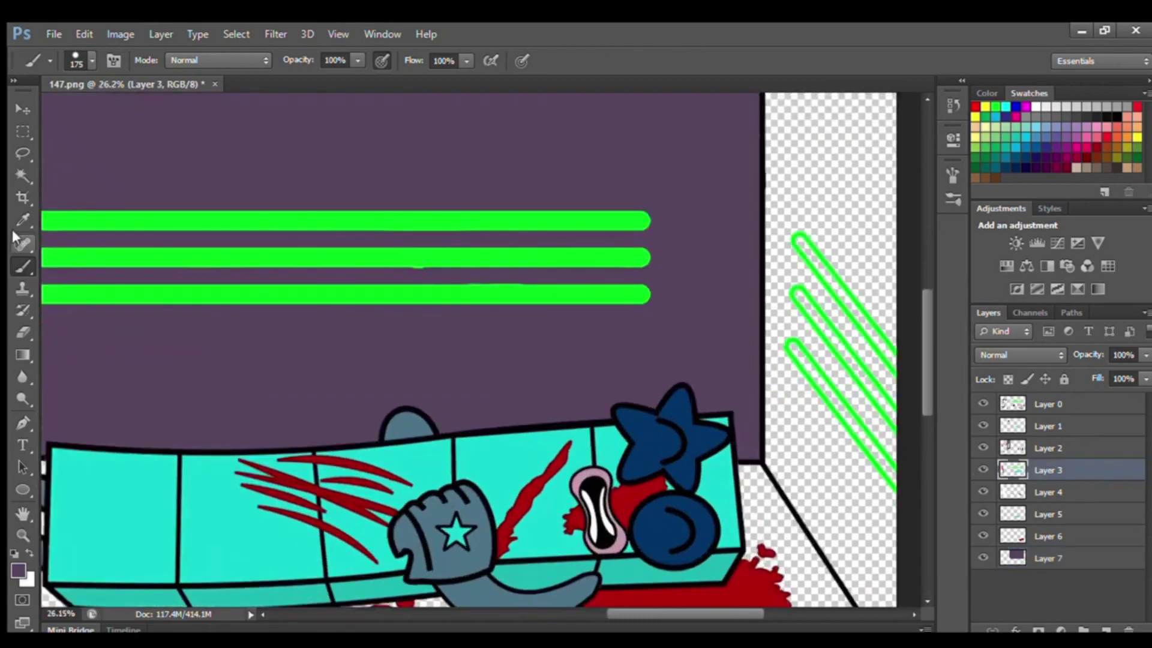
left_click(287, 225, "alt")
left_click(18, 268)
left_click(130, 299, "alt")
left_click_drag(797, 239, 892, 357)
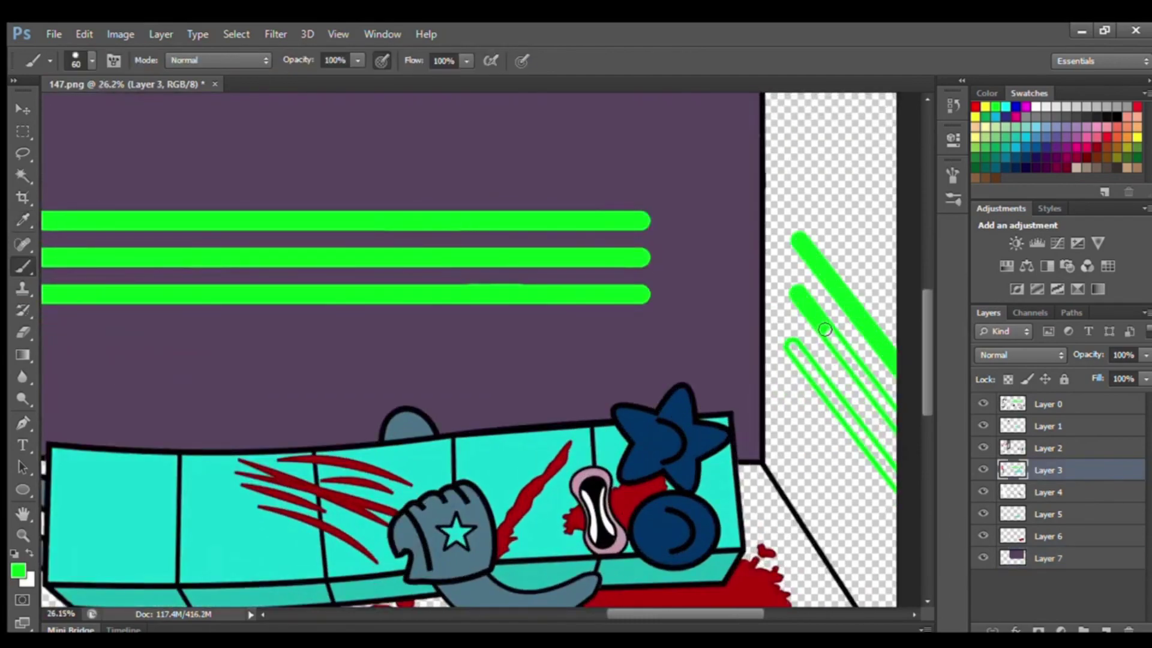
left_click_drag(824, 329, 893, 418)
left_click_drag(793, 348, 894, 476)
Step: Add a new layer and move it below Layer 7 at the bottom of the stack
left_click(1061, 559)
left_click(1106, 630)
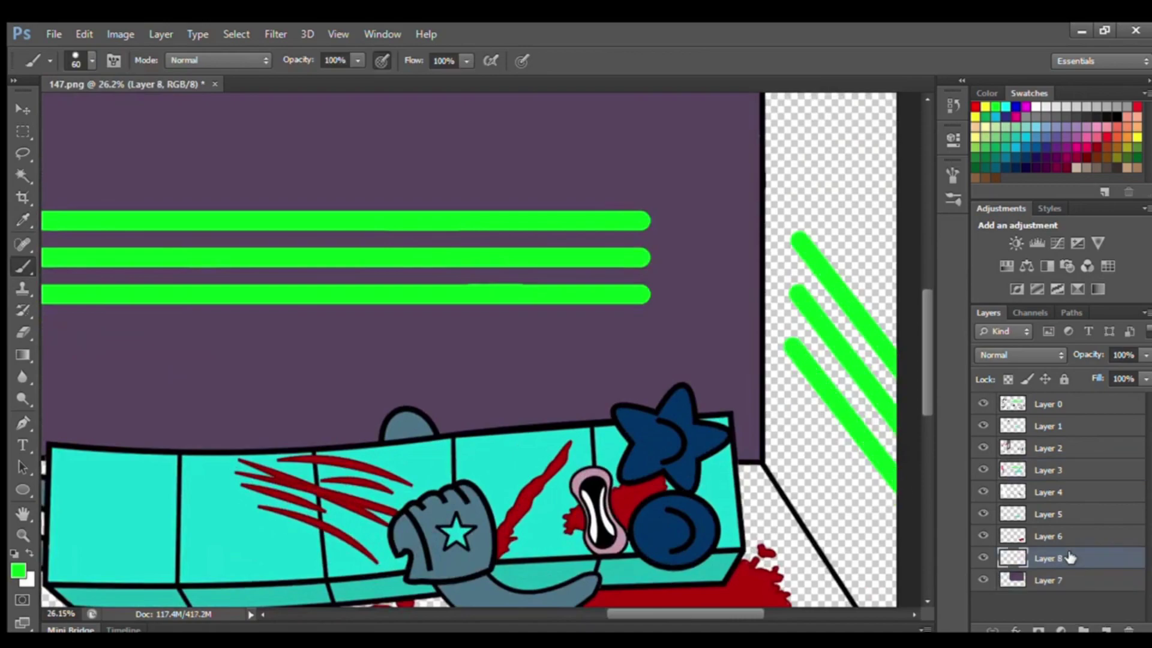
left_click_drag(1069, 557, 1065, 589)
Step: Sample the grey-purple and fill the right side wall behind the slanted rails
scroll(722, 374, "down", 6)
left_click(108, 136, "alt")
scroll(918, 391, "down", 2)
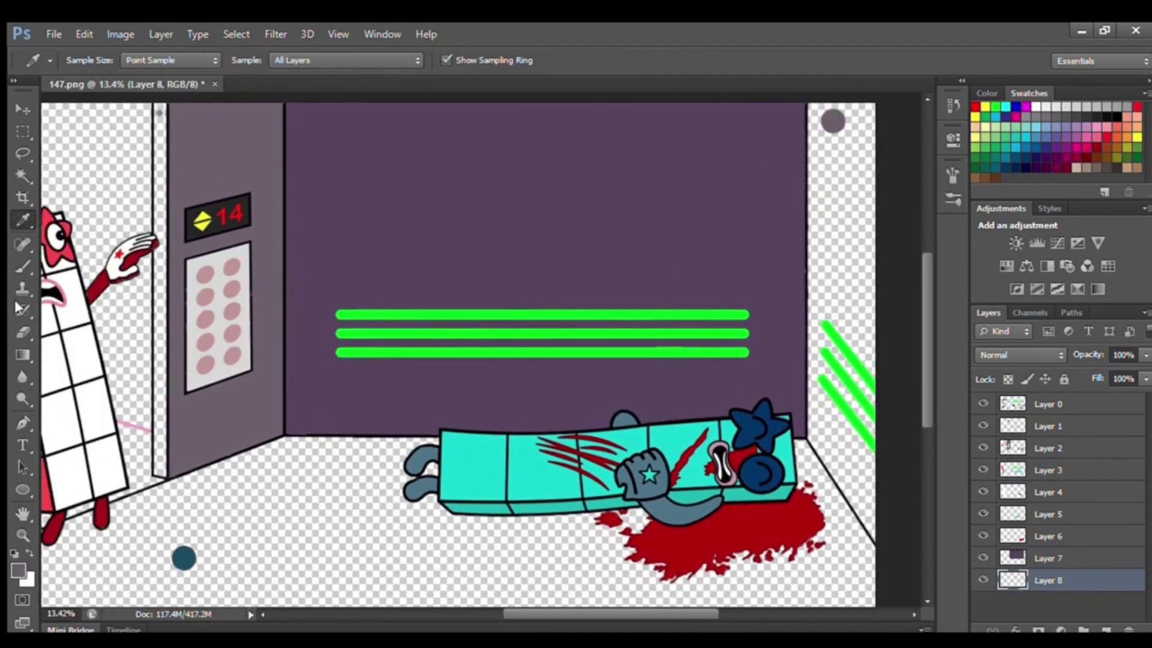
key("b")
mouse_move(828, 129)
left_mouse_down()
mouse_move(878, 171)
mouse_move(871, 264)
mouse_move(837, 358)
mouse_move(876, 382)
mouse_move(853, 455)
left_mouse_up()
key("bracketleft")
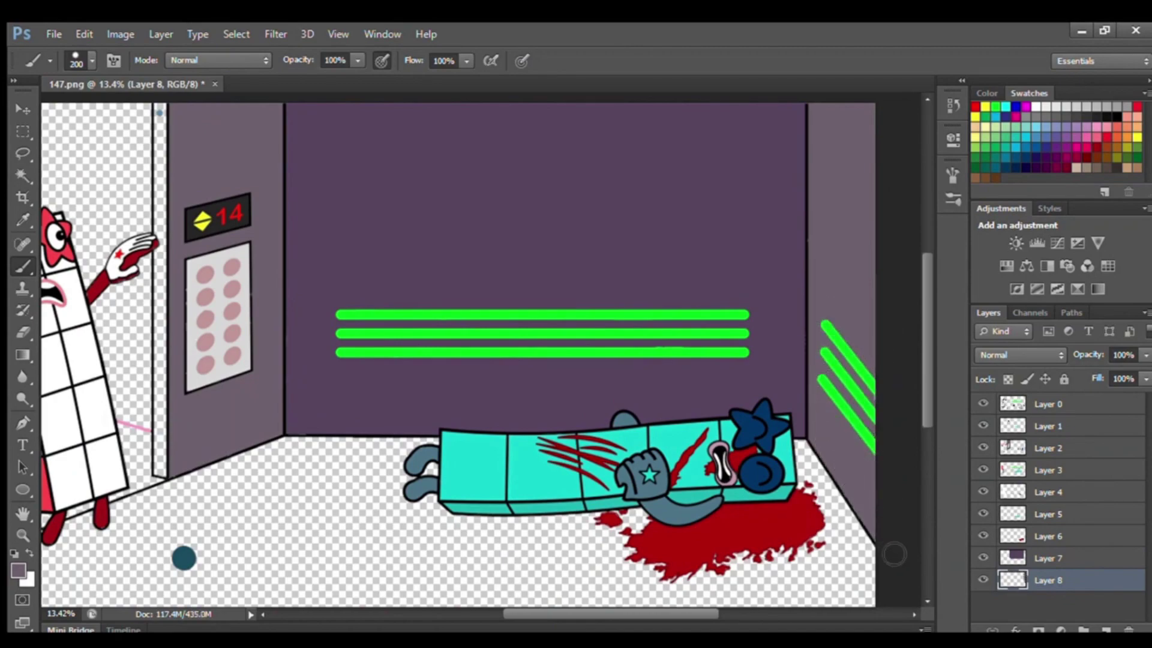
Step: Sample the pink line and paint along the edges of the upper background in the doorway behind the standing character
scroll(887, 493, "left", 5)
key("i")
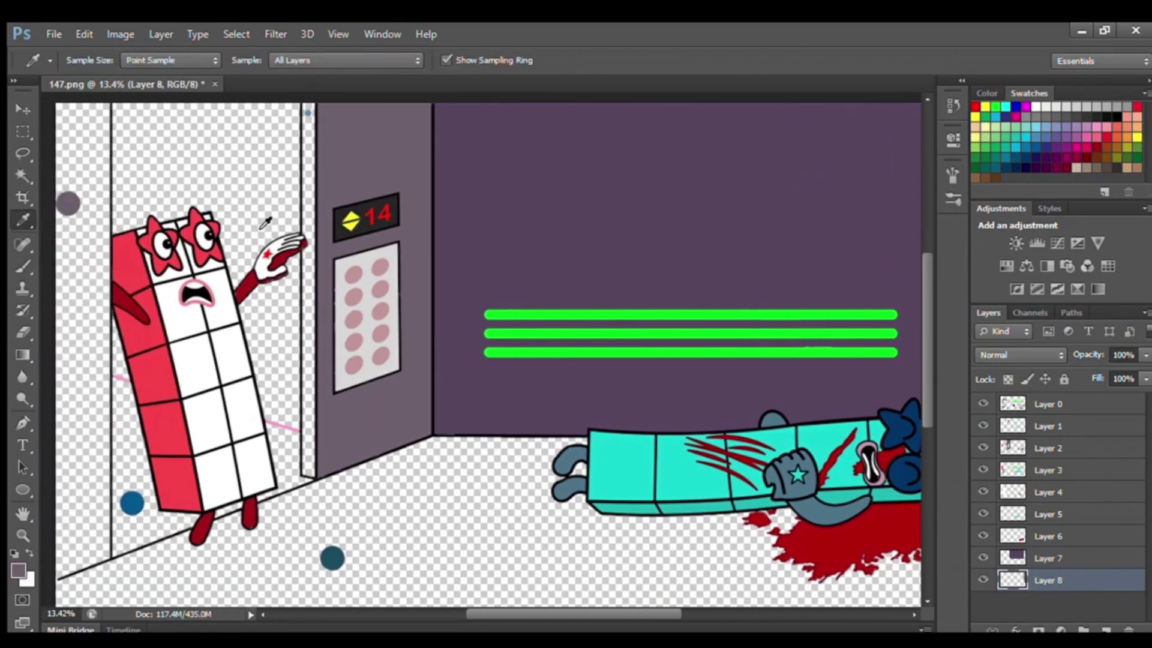
key("b")
scroll(118, 356, "up", 3)
scroll(118, 356, "up", 4)
mouse_move(138, 477)
left_mouse_down()
mouse_move(309, 527)
mouse_move(352, 471)
mouse_move(350, 117)
left_mouse_up()
left_click_drag(126, 117, 128, 294)
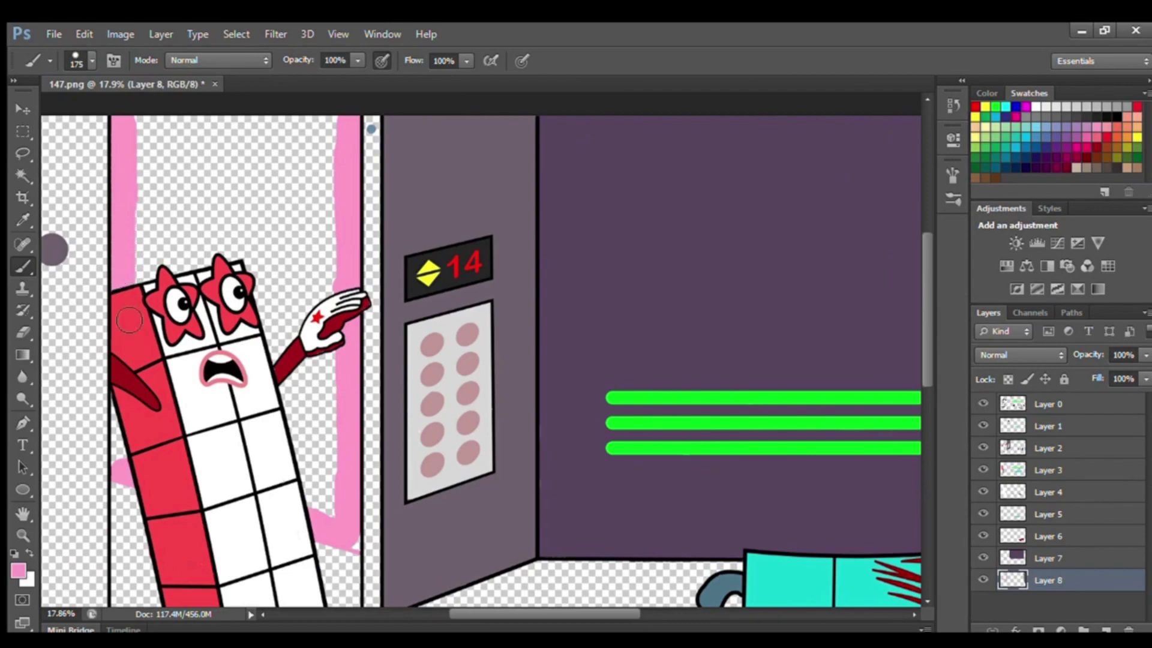
Step: Enlarge the brush and fill the remaining upper doorway background with pink
key("bracketright")
key("bracketright")
key("bracketright")
key("bracketright")
key("bracketright")
mouse_move(150, 133)
left_mouse_down()
mouse_move(153, 183)
mouse_move(336, 237)
mouse_move(344, 275)
mouse_move(210, 306)
mouse_move(295, 352)
mouse_move(312, 395)
mouse_move(307, 436)
mouse_move(341, 483)
left_mouse_up()
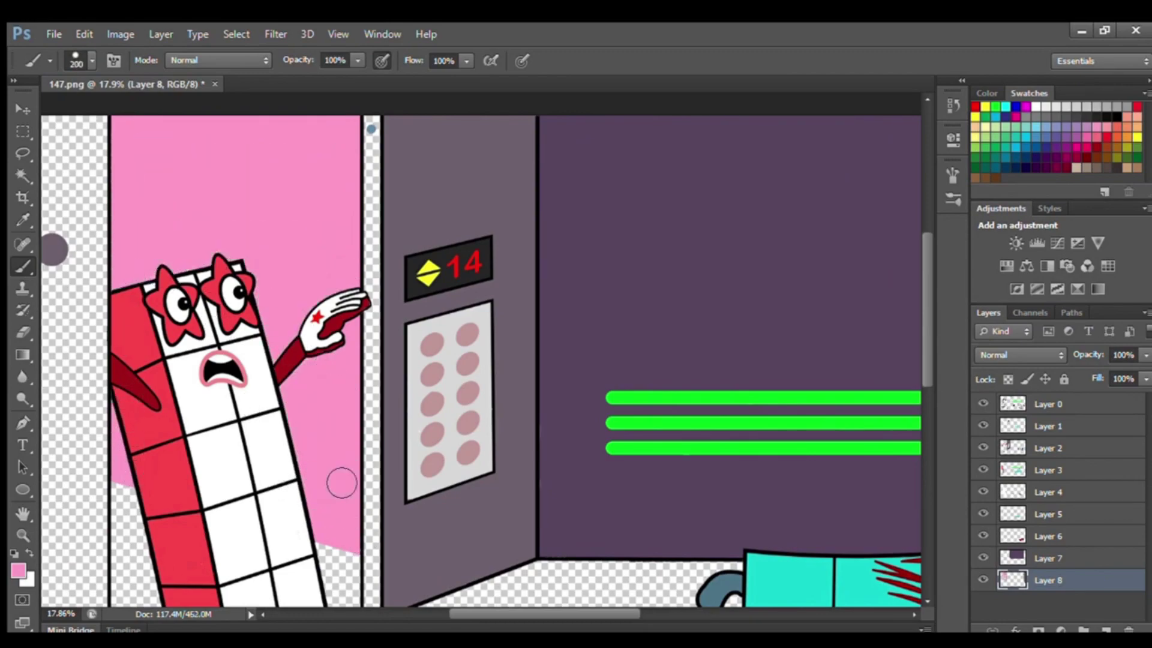
Step: Add another new layer and move it below Layer 8
left_click_drag(924, 376, 926, 408)
left_click(1106, 629)
left_click_drag(1050, 580, 1050, 610)
Step: Sample the dark blue dot and fill the lower doorway background behind the standing character on Layer 9
scroll(305, 429, "down", 1)
left_click(137, 524, "alt")
mouse_move(132, 375)
left_mouse_down()
mouse_move(138, 437)
mouse_move(118, 454)
mouse_move(120, 584)
mouse_move(354, 496)
left_mouse_up()
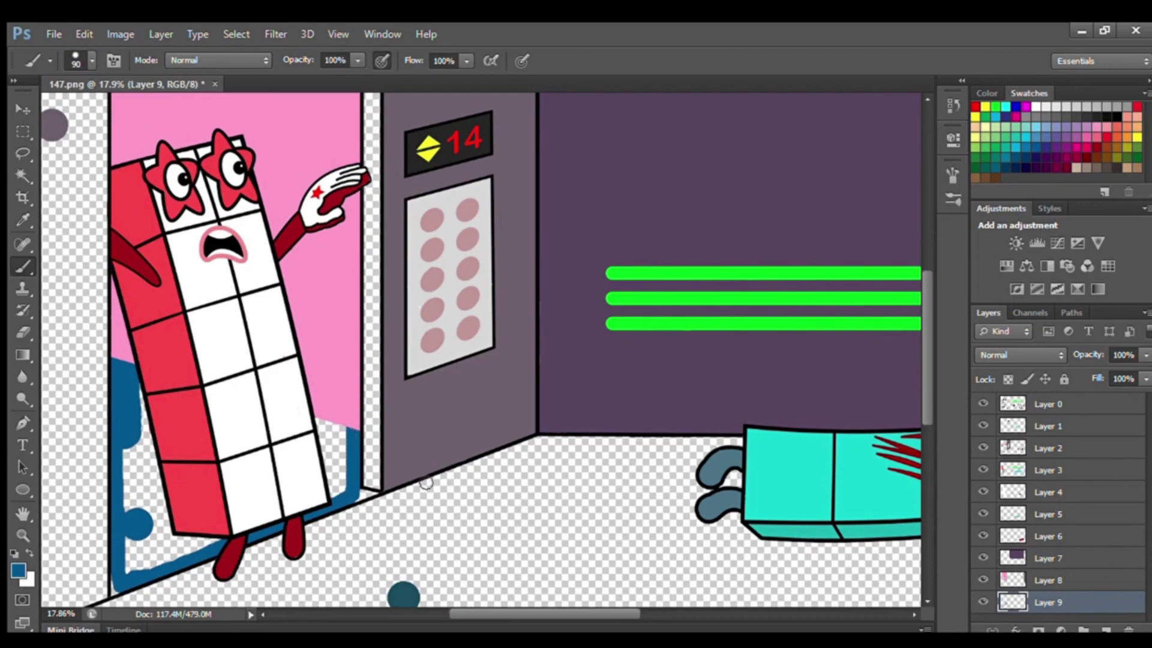
key("bracketright")
key("bracketright")
key("bracketright")
mouse_move(329, 433)
left_mouse_down()
mouse_move(252, 457)
mouse_move(139, 454)
mouse_move(150, 553)
left_mouse_up()
Step: Add another new layer and move it below Layer 9
left_click(1048, 426)
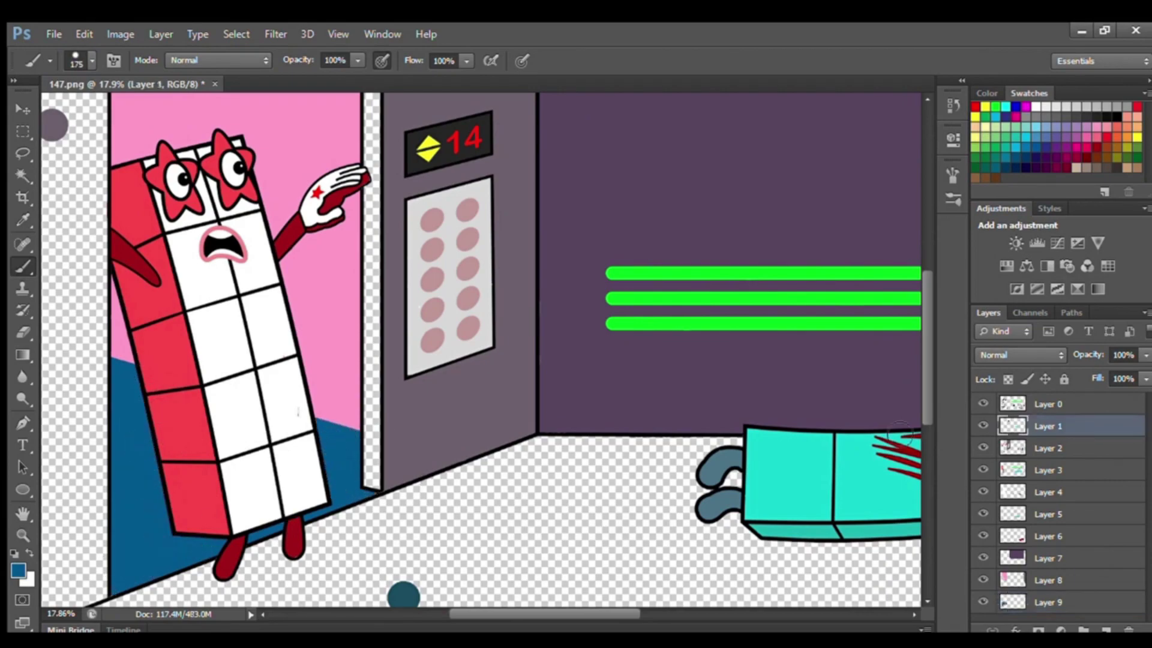
left_click(1022, 600)
scroll(675, 537, "down", 1)
left_click(1107, 628)
left_click_drag(1049, 592, 1050, 618)
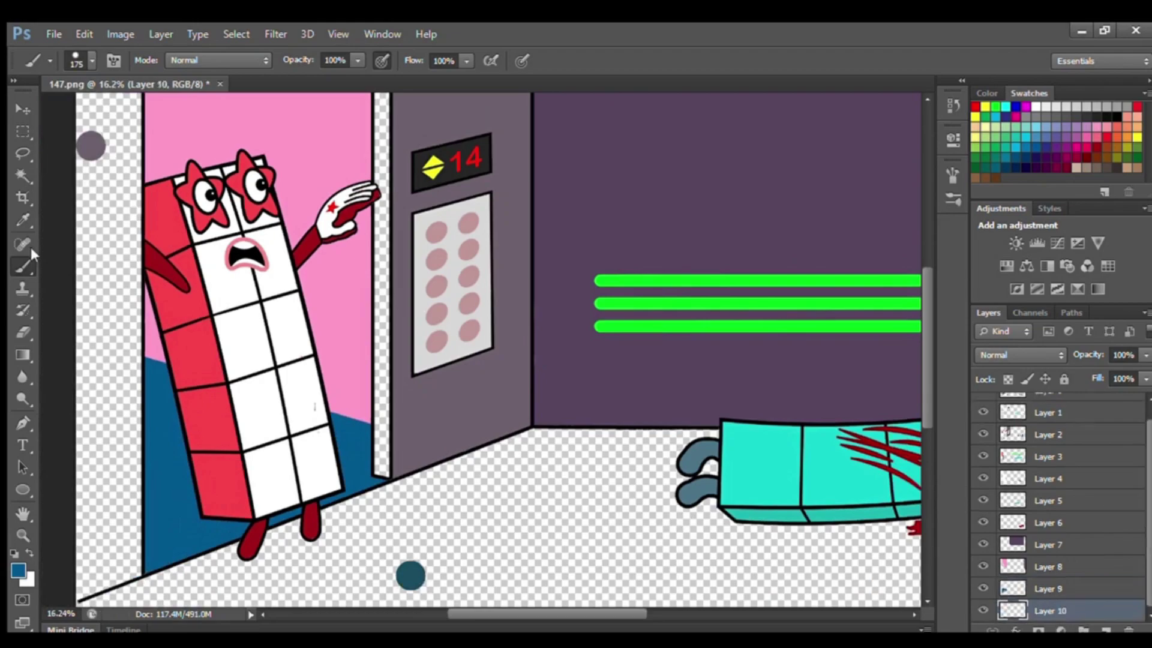
Step: Sample the grey-purple dot and fill the narrow wall strip left of the doorway on Layer 10
left_click(23, 220)
left_click(90, 146)
scroll(228, 328, "down", 4)
scroll(99, 378, "up", 2)
left_click(23, 266)
scroll(120, 558, "up", 2)
left_click_drag(73, 539, 137, 508)
left_click_drag(927, 435, 924, 408)
scroll(803, 429, "down", 1)
left_click_drag(582, 616, 600, 616)
left_click_drag(925, 407, 919, 403)
key("bracketright")
key("bracketright")
key("bracketright")
mouse_move(79, 123)
left_mouse_down()
mouse_move(129, 294)
mouse_move(73, 579)
mouse_move(77, 428)
left_mouse_up()
Step: Sample the grey-blue and fill the narrow door edge between the doorway and the button-panel wall
left_click(23, 220)
left_click(337, 110)
left_click(22, 266)
left_click_drag(337, 108, 343, 466)
Step: Add a new layer beneath Layer 10 and try painting the elevator floor with the sampled dark teal
scroll(619, 562, "down", 3)
left_click(1107, 630, "ctrl")
left_click(311, 501, "alt")
key("bracketright")
mouse_move(95, 531)
left_mouse_down()
mouse_move(118, 541)
mouse_move(406, 426)
left_mouse_up()
key("ctrl+z")
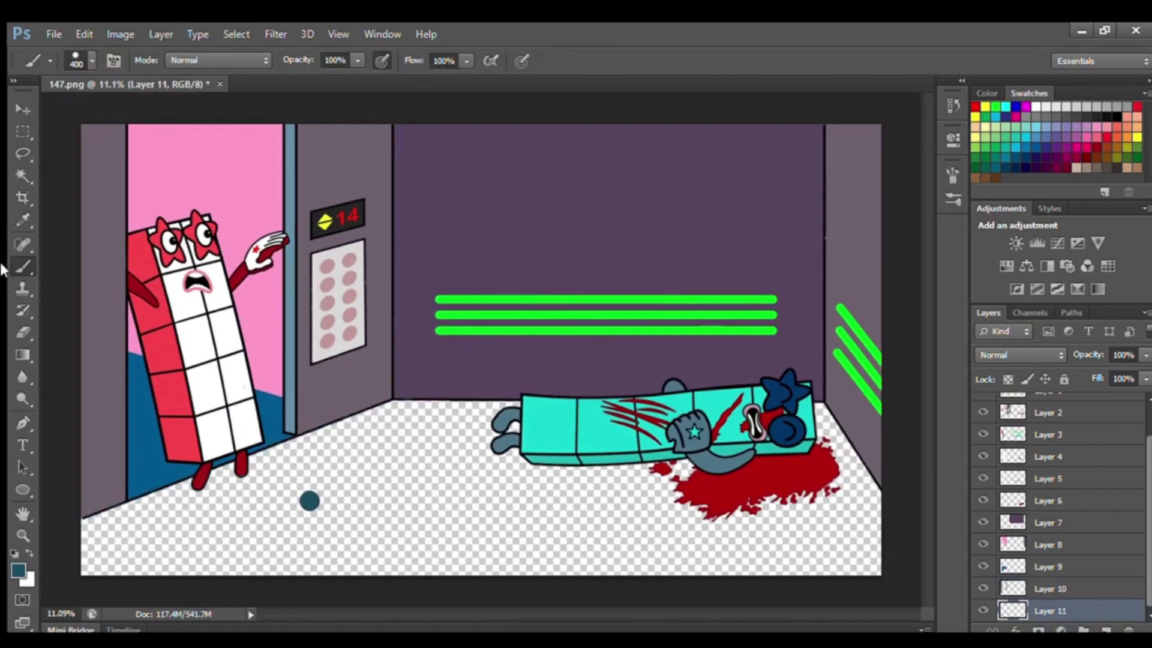
Step: Sample the doorway's blue, show the colour sliders and start painting the elevator floor on Layer 11
left_click(23, 220)
left_click(141, 414)
left_click(986, 94)
left_click(12, 269)
mouse_move(102, 528)
left_mouse_down()
mouse_move(480, 420)
mouse_move(694, 578)
mouse_move(390, 479)
mouse_move(265, 533)
mouse_move(503, 578)
mouse_move(186, 545)
left_mouse_up()
Step: Resample the floor blues and paint the whole elevator floor on Layer 11 with soft darker blue shading
left_click(1061, 393)
scroll(1060, 393, "up", 2)
left_click(1061, 392)
left_click(23, 220)
left_click(312, 500)
left_click(14, 264)
left_click(13, 264)
left_click(312, 513, "alt")
scroll(1047, 600, "down", 1)
left_click(1047, 610)
left_click(444, 409, "alt")
scroll(450, 422, "up", 1)
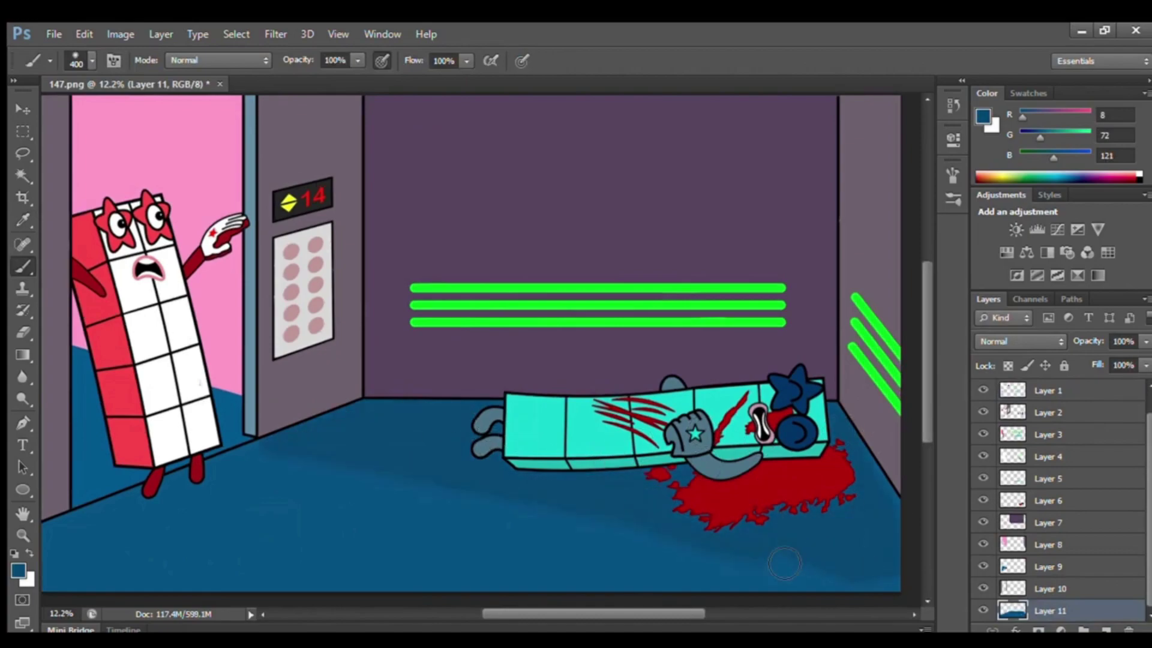
left_click(363, 485, "alt")
Step: Sample the back wall's purple and shade the wall's side and upper edges with a darker purple on Layer 1
left_click(1049, 522)
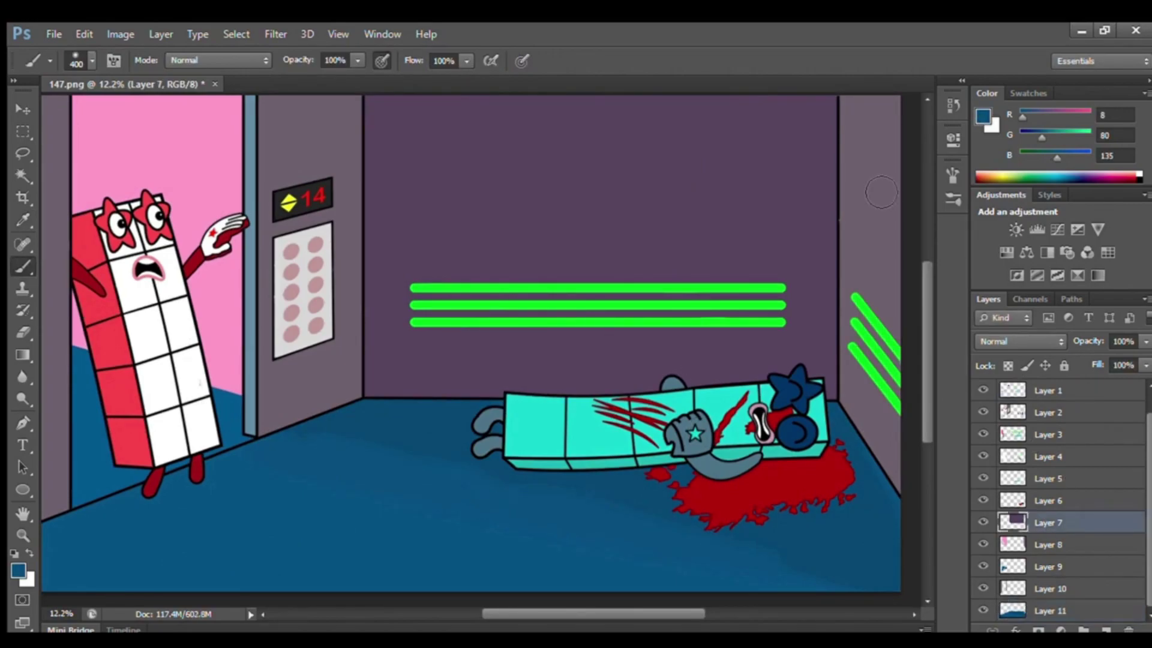
left_click(696, 219, "alt")
mouse_move(376, 102)
left_mouse_down()
mouse_move(389, 178)
mouse_move(367, 187)
mouse_move(382, 389)
left_mouse_up()
key("ctrl+z")
left_click_drag(830, 358, 826, 120)
key("ctrl+z")
scroll(1131, 435, "up", 1)
left_click(1068, 413)
mouse_move(411, 118)
left_mouse_down()
mouse_move(819, 110)
mouse_move(823, 273)
left_mouse_up()
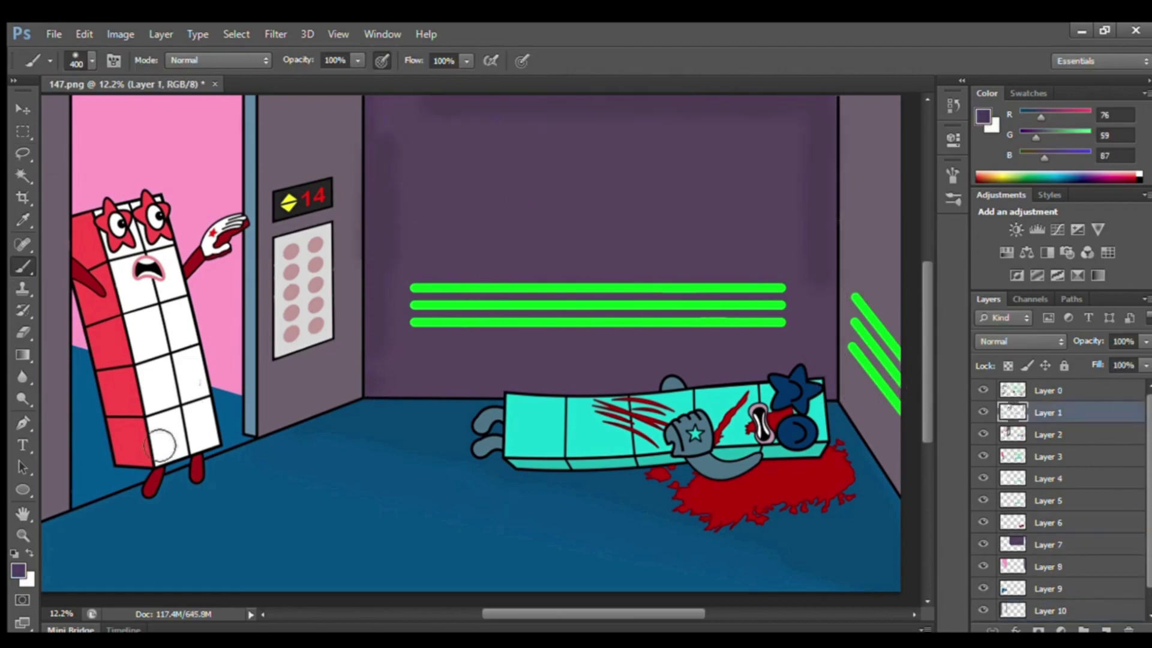
Step: Switch to Layer 9 and sample the doorway floor's blue for shading
key("alt+bracketleft")
key("alt+bracketleft")
key("alt+bracketleft")
key("alt+bracketleft")
key("alt+bracketleft")
key("alt+bracketleft")
key("alt+bracketleft")
key("alt+bracketleft")
left_click(81, 369, "alt")
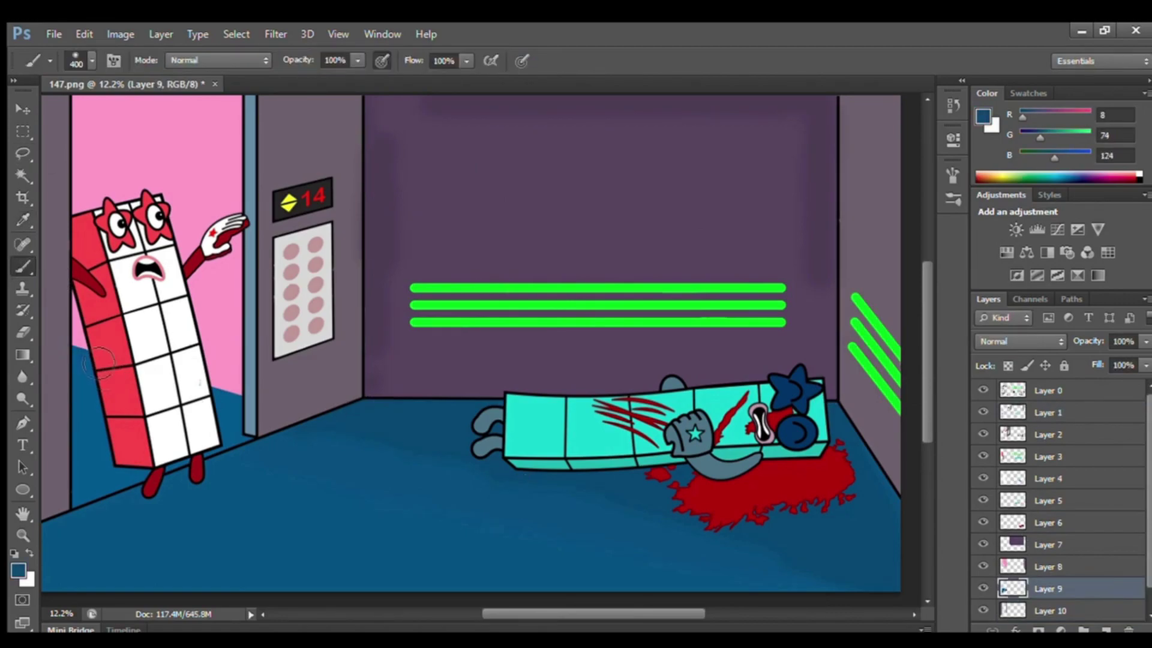